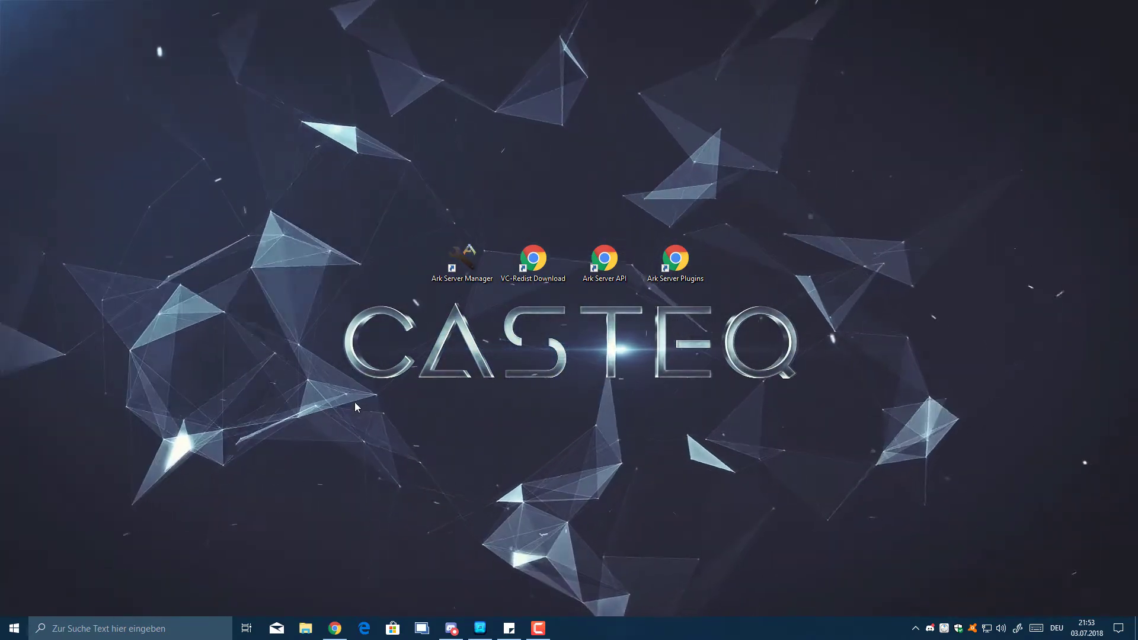
Step: Launch Ark Server Manager from the desktop and allow it to run as administrator
click(787, 513)
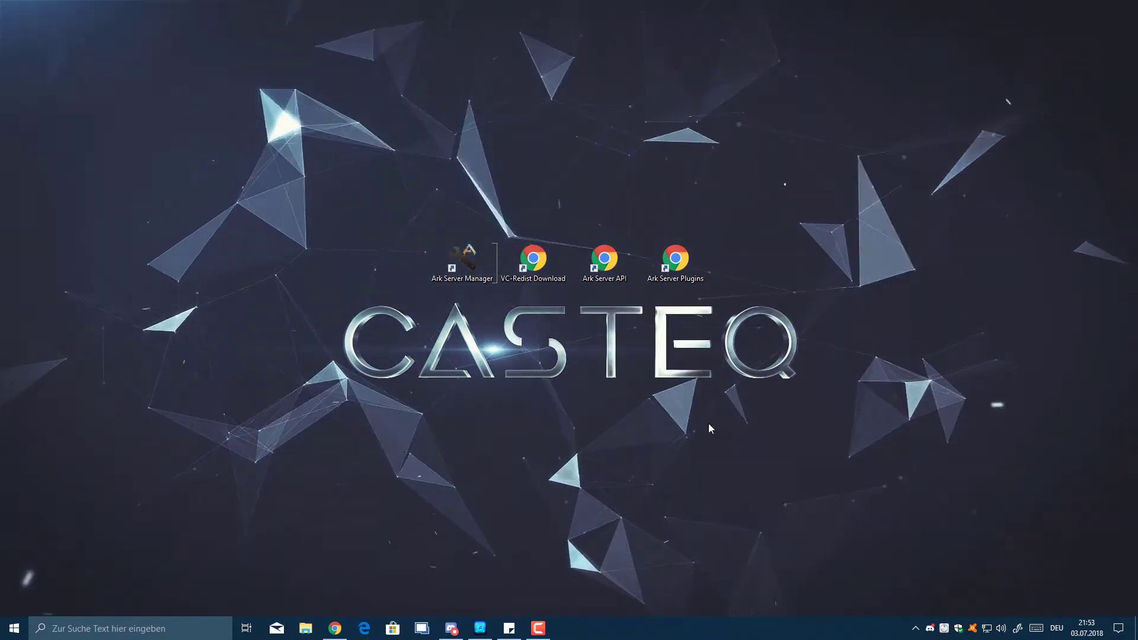
double_click(468, 267)
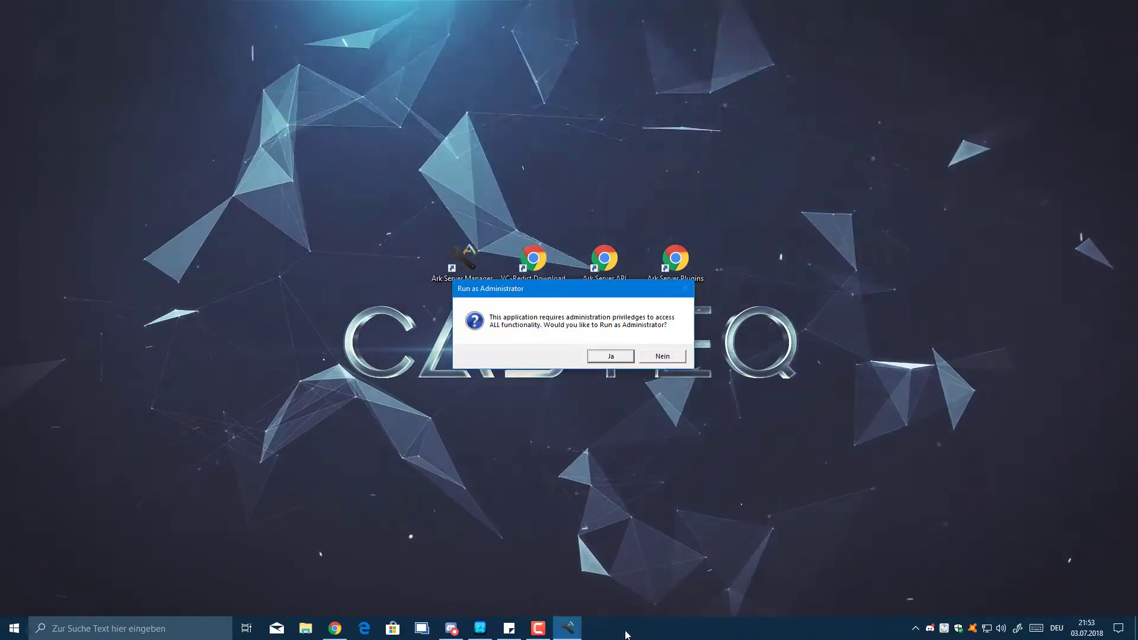
click(622, 358)
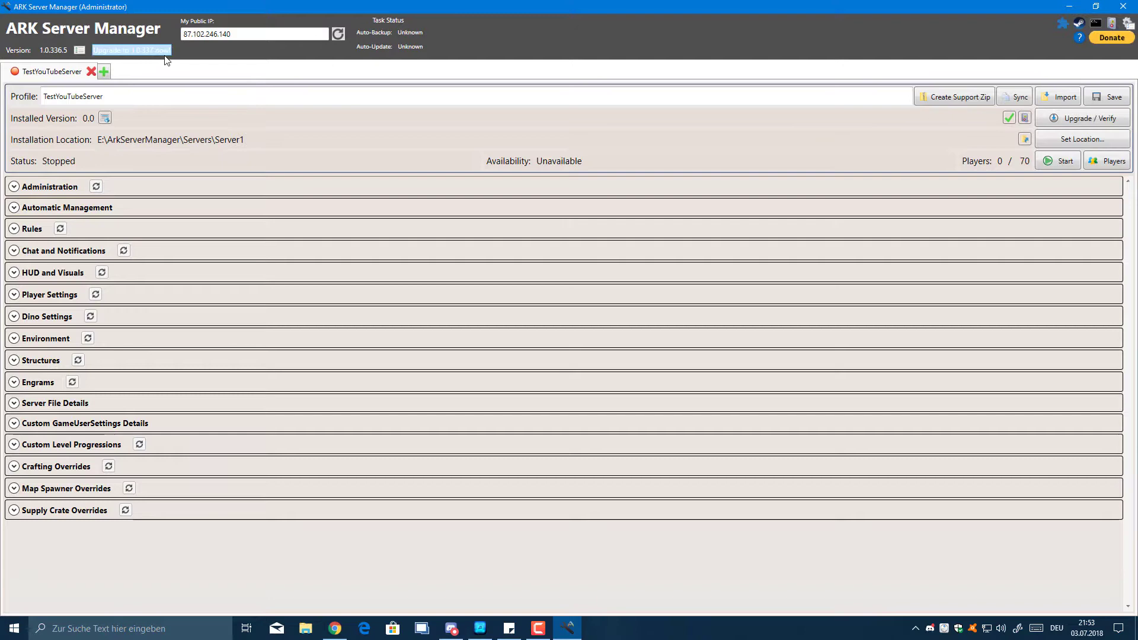
Step: Upgrade ARK Server Manager to version 1.0.337 and maximize its window when it reopens
click(124, 53)
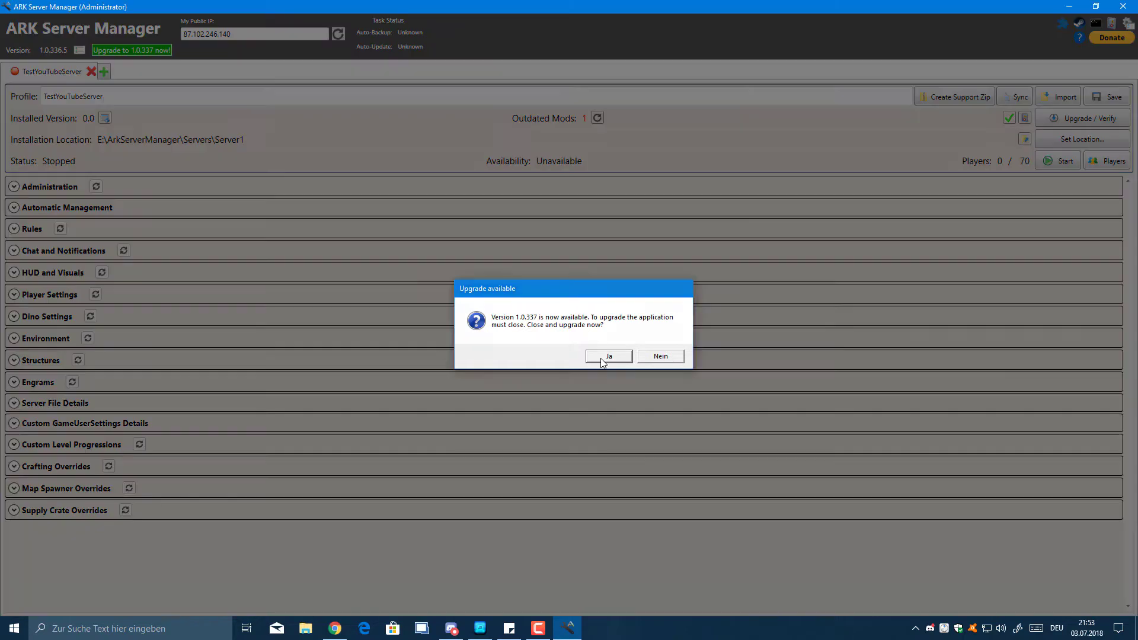
click(599, 358)
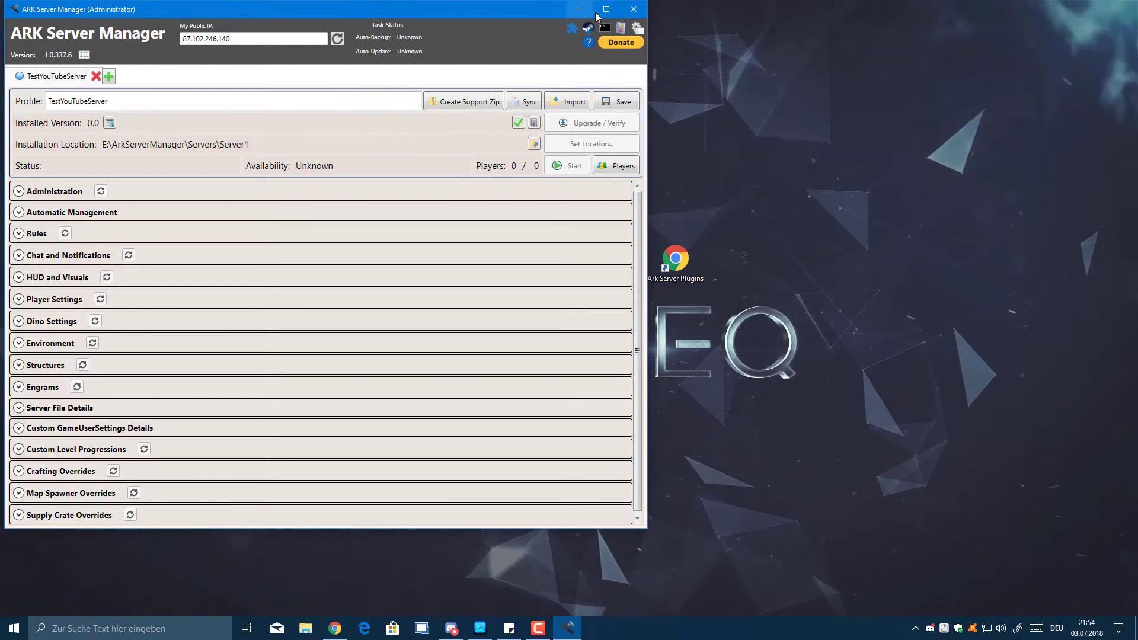
click(605, 9)
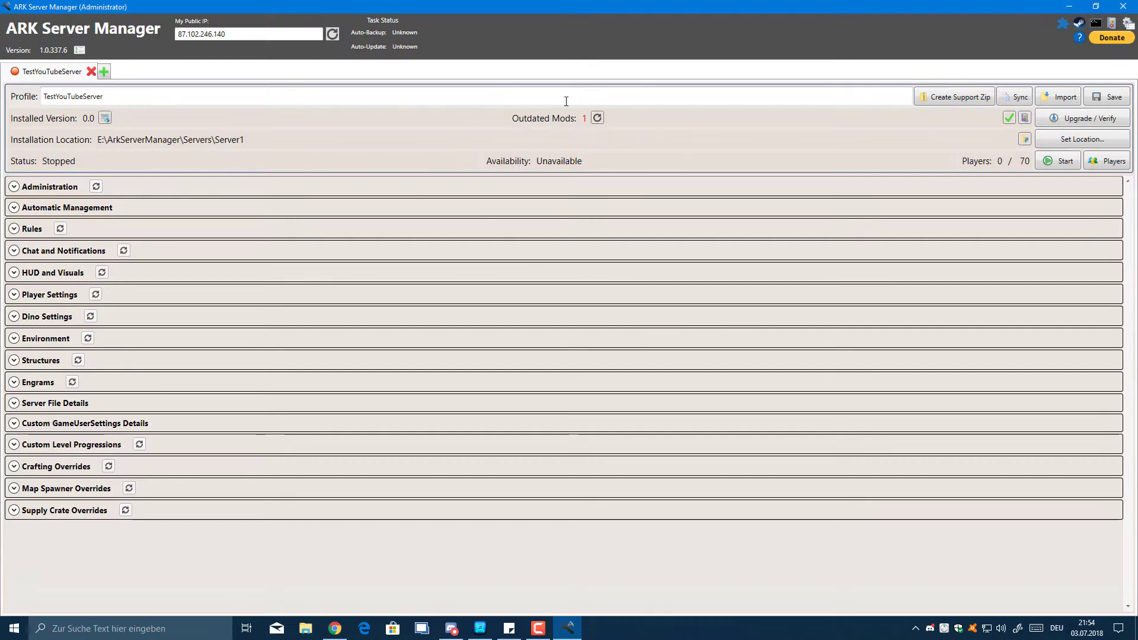
Step: Try to upgrade and verify the TestYouTubeServer server files, and dismiss the update progress window
click(1065, 121)
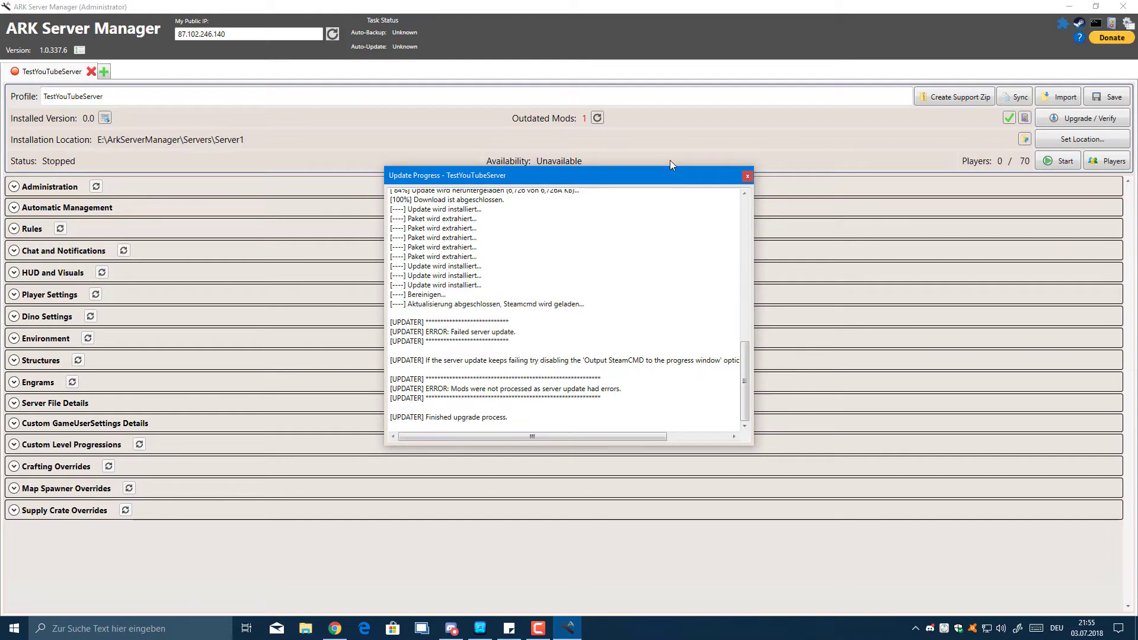
click(748, 176)
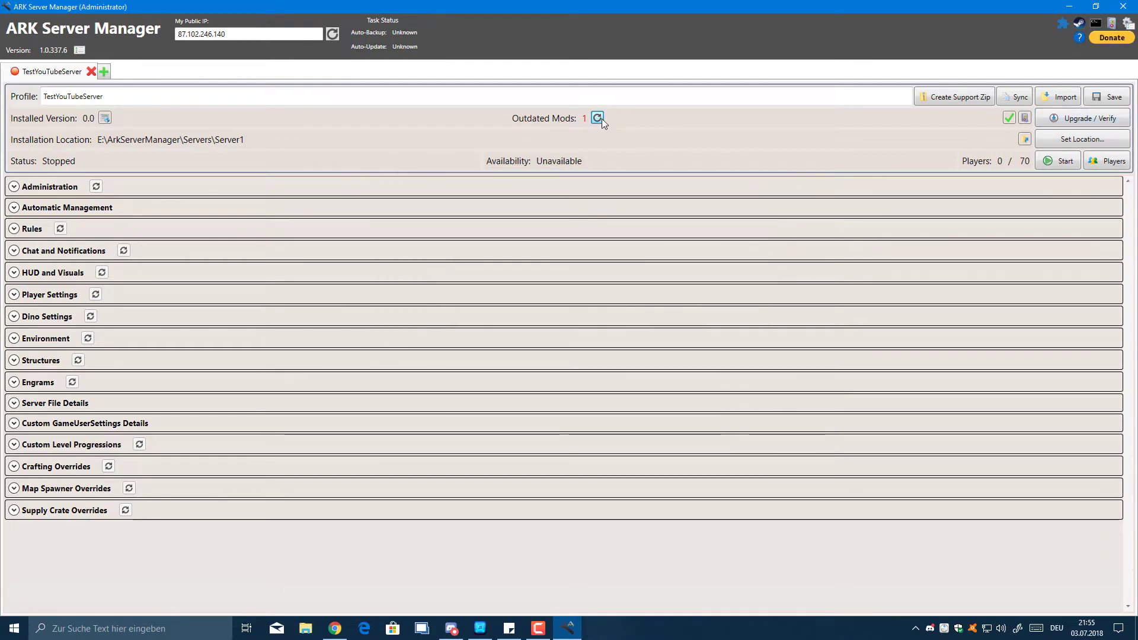
click(38, 211)
click(38, 211)
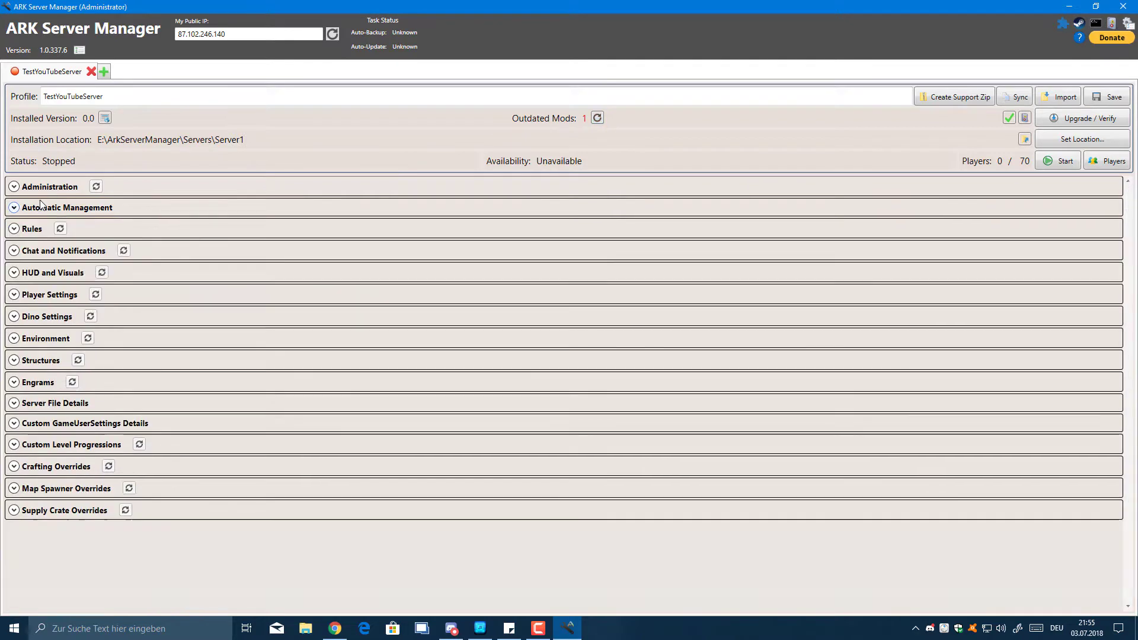
click(49, 187)
scroll(920, 398, down, 3)
scroll(921, 398, down, 1)
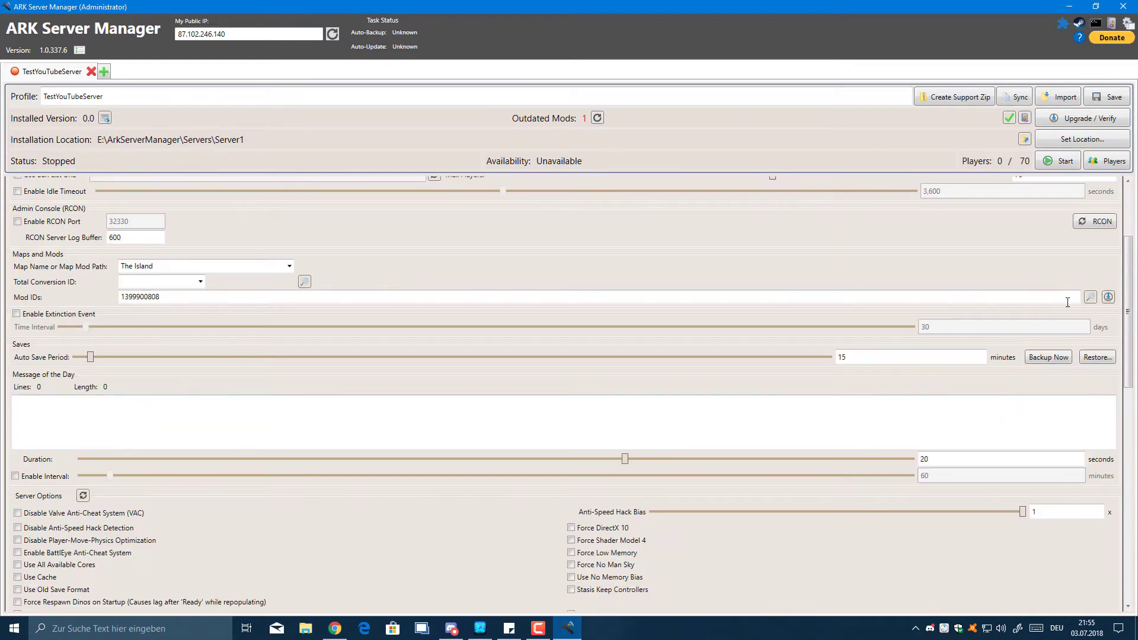
click(1107, 298)
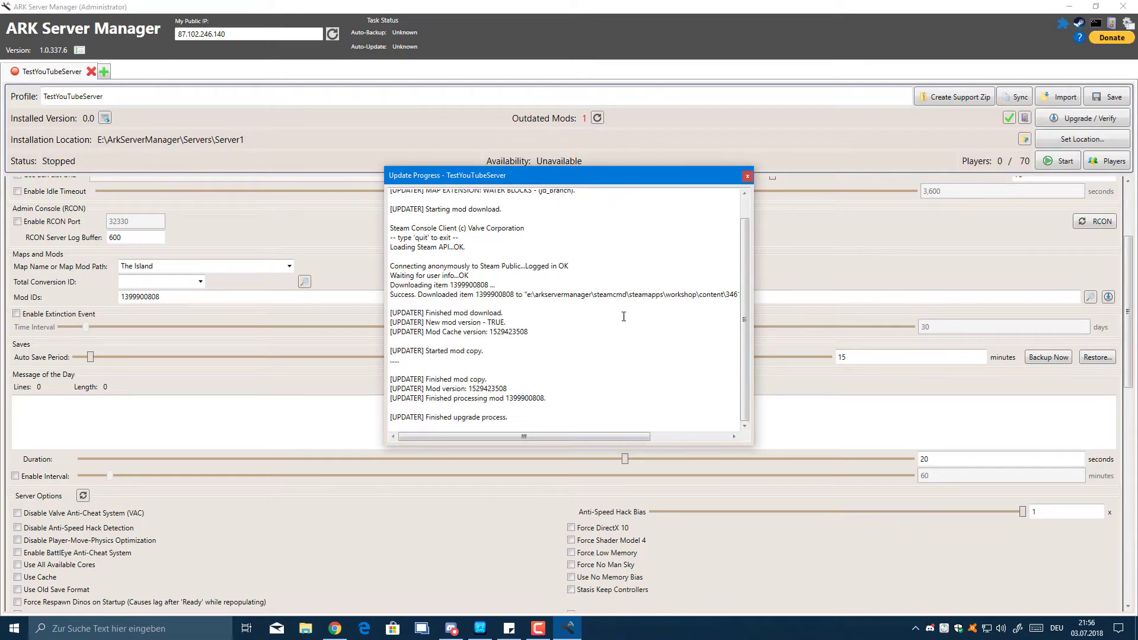
drag(533, 294, 585, 295)
drag(418, 284, 538, 288)
click(539, 288)
click(747, 176)
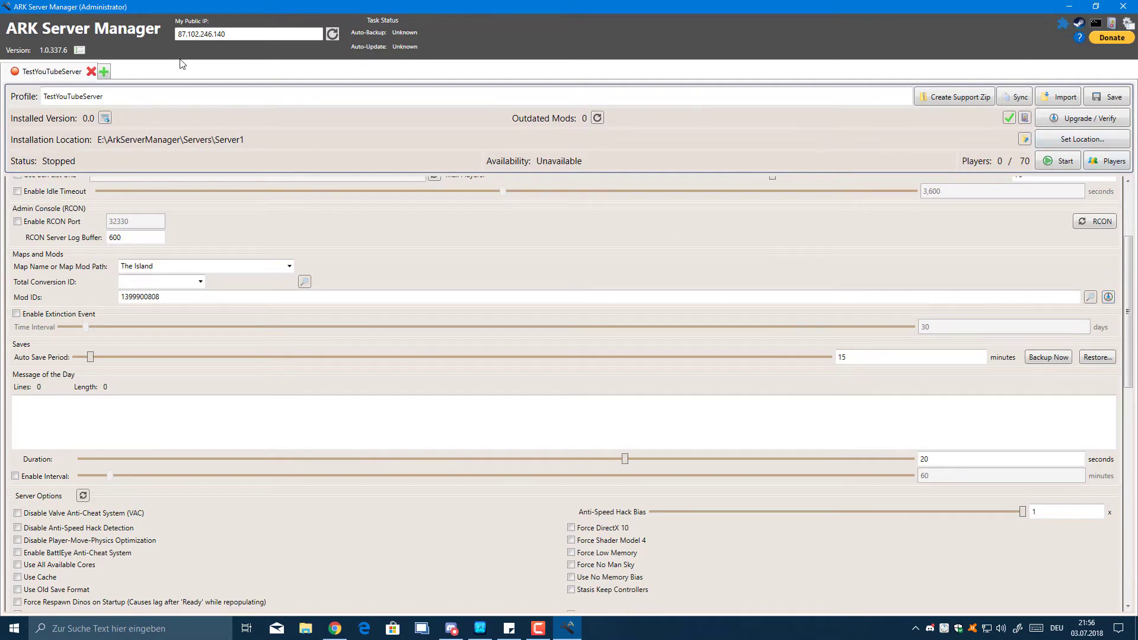
Step: Examine the manager's global settings, including the mod update options, and close them without changes
click(1125, 27)
scroll(529, 343, down, 6)
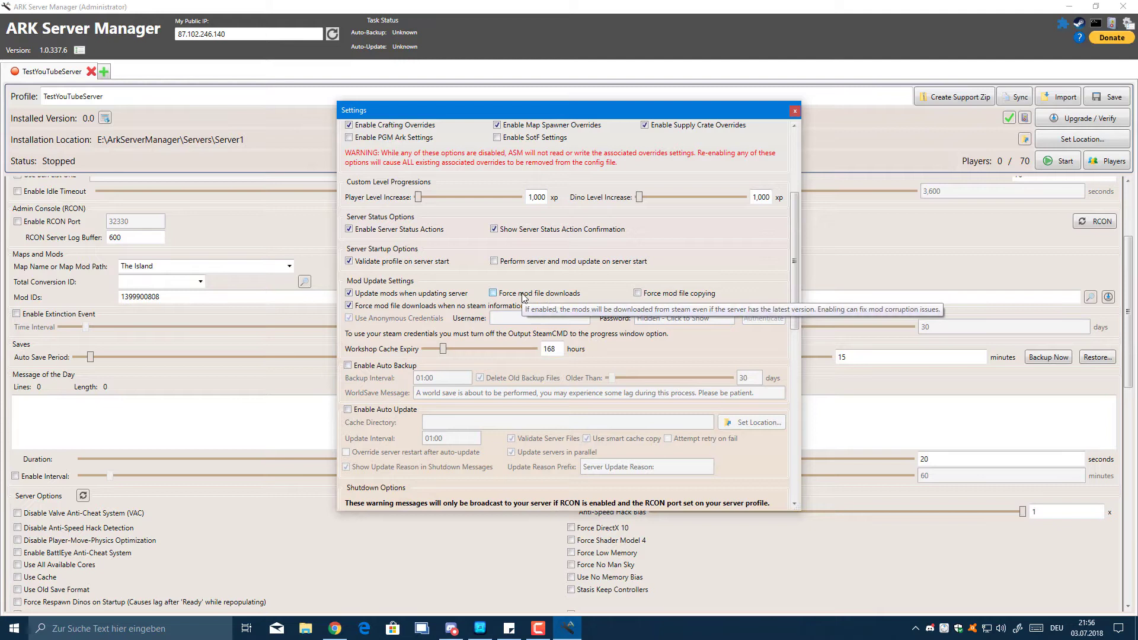
scroll(423, 301, down, 3)
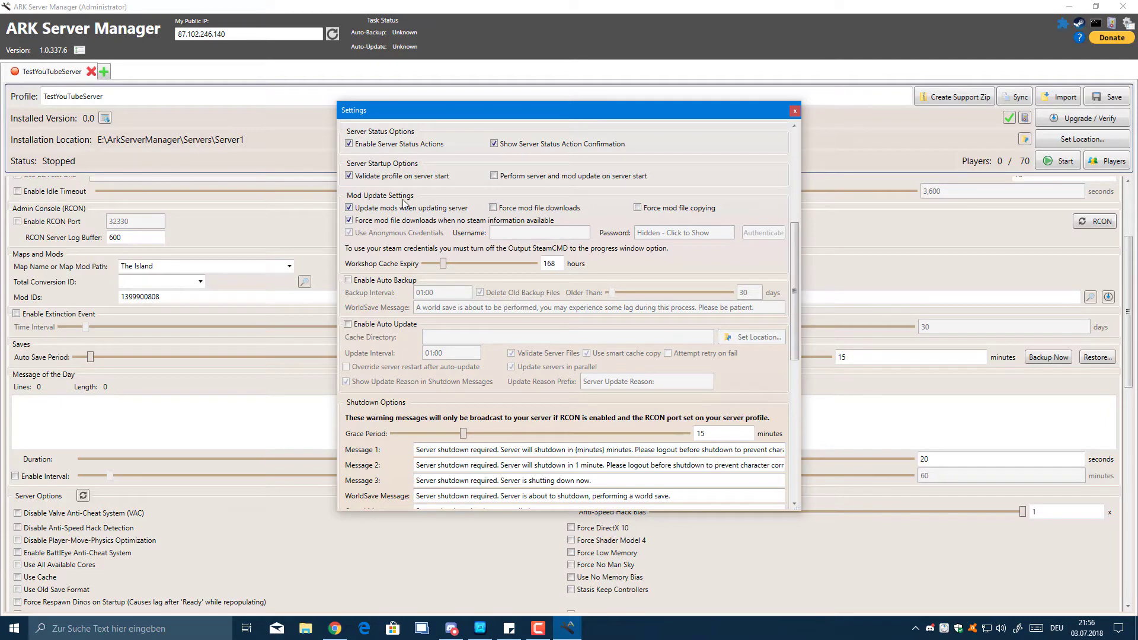
scroll(457, 349, down, 13)
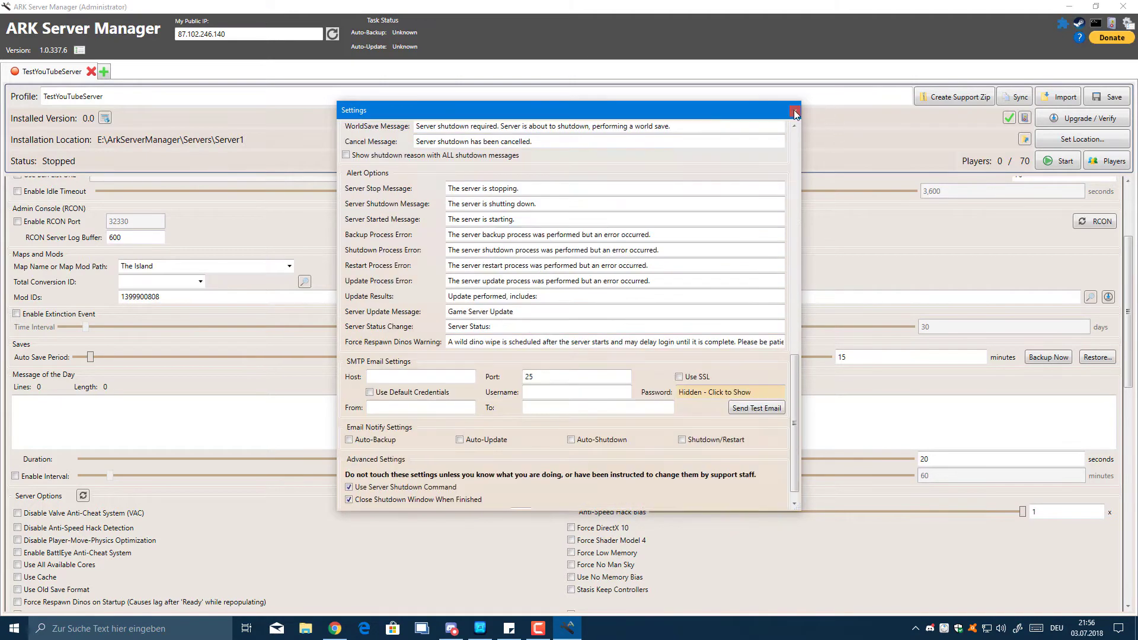
click(794, 112)
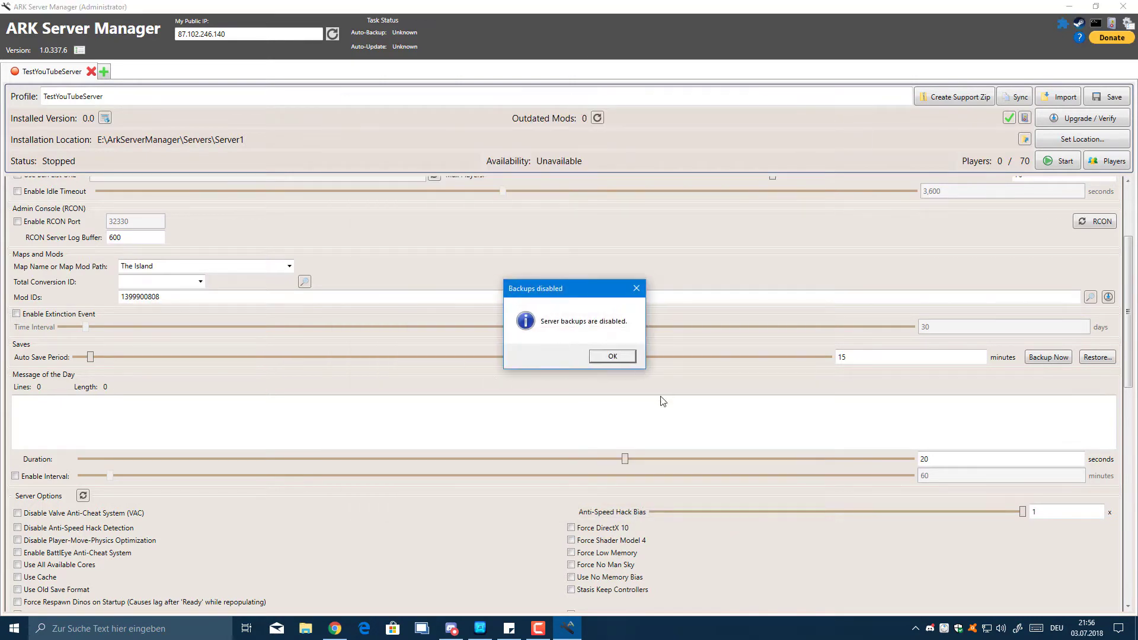
click(619, 356)
Step: Minimize the manager, open the VC-Redist download from the desktop and run the downloaded VC_redist.x64.exe
click(1078, 6)
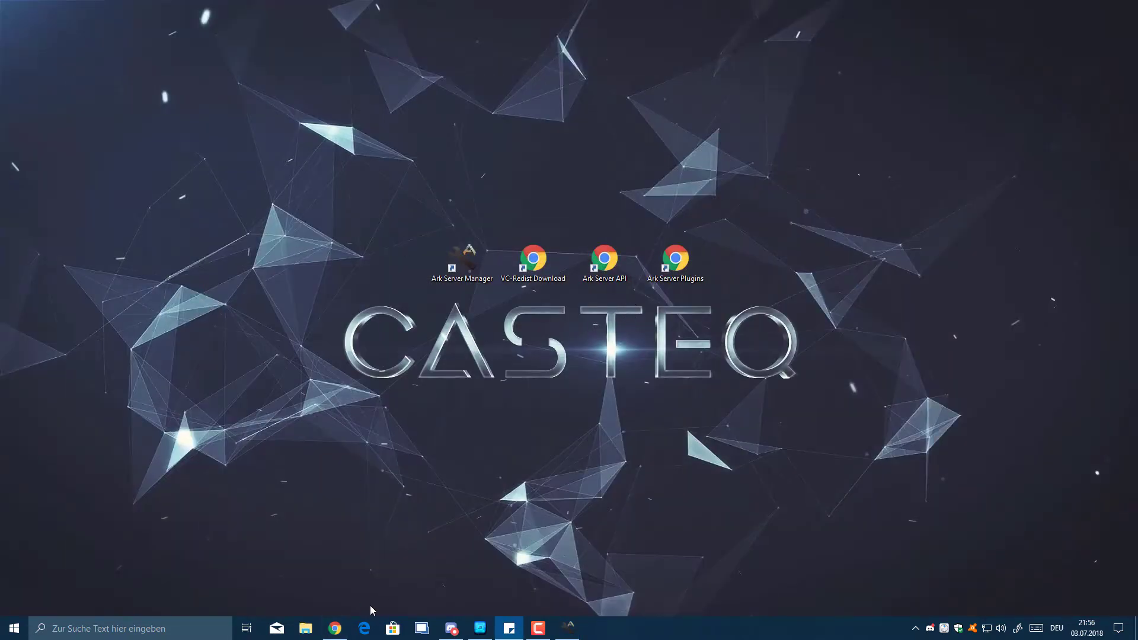
double_click(522, 276)
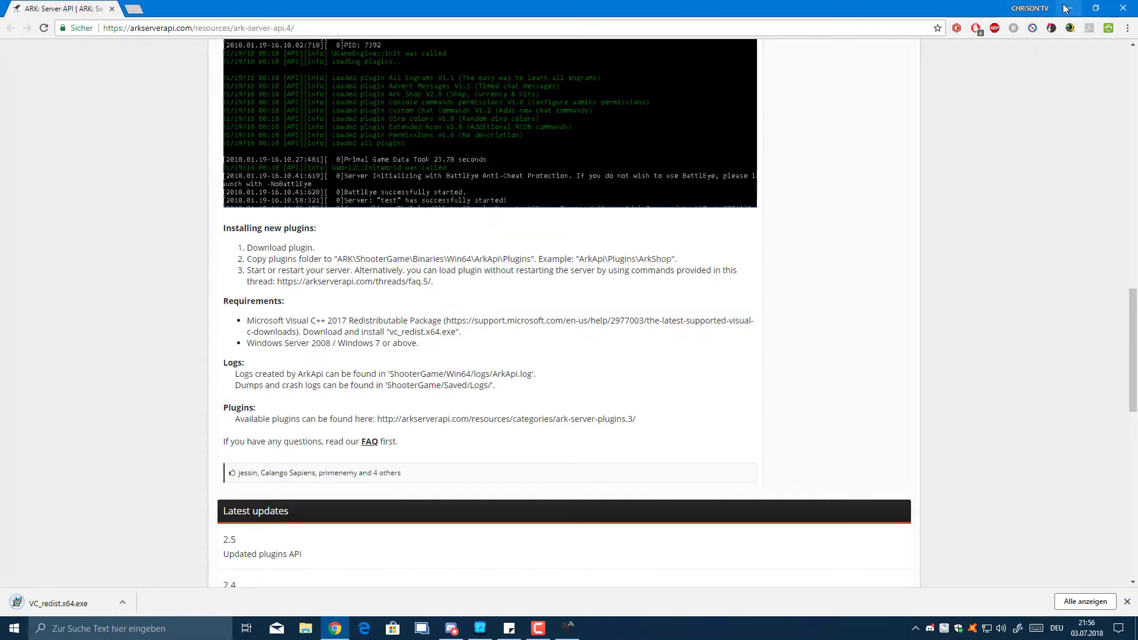
click(60, 609)
click(668, 354)
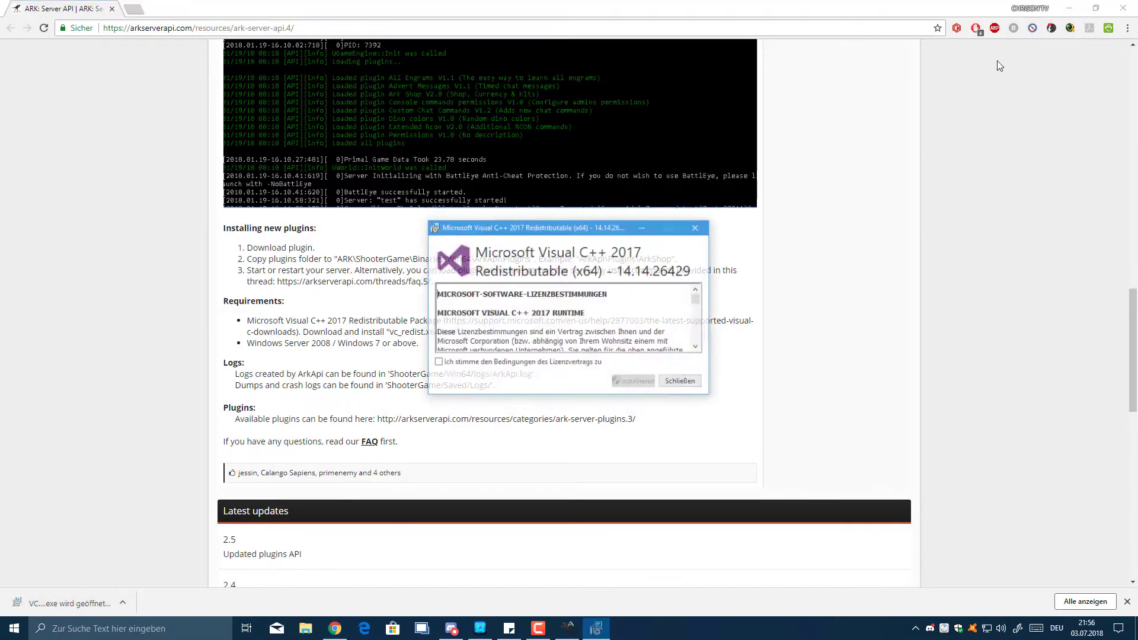
Step: Accept the licence terms, install the Microsoft Visual C++ 2017 Redistributable (x64) and close the setup without restarting
click(1078, 7)
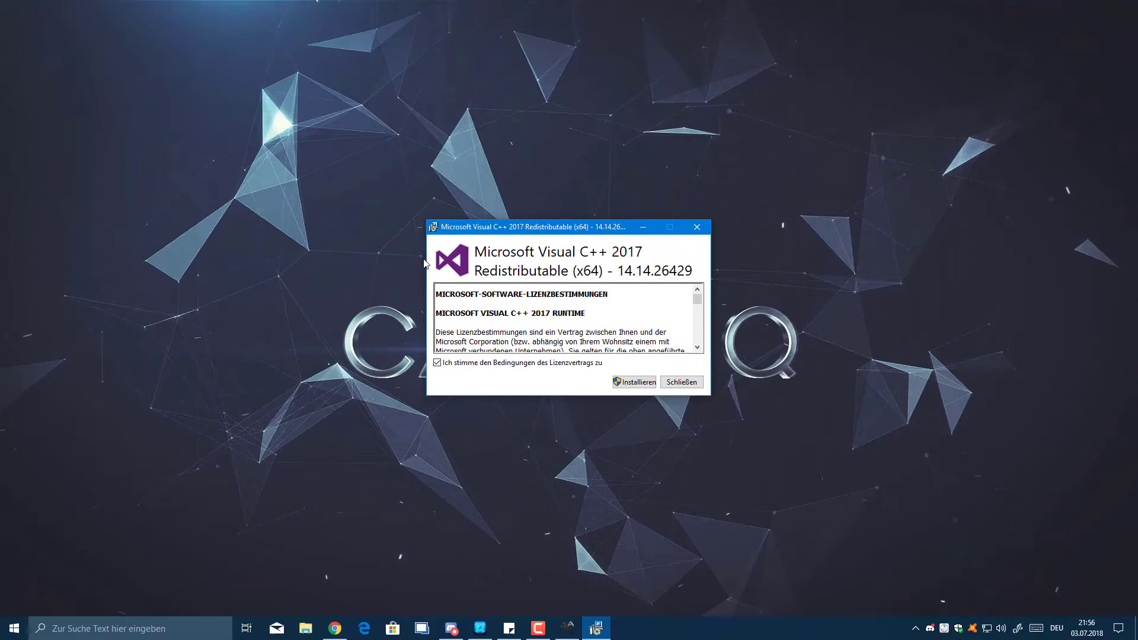
click(633, 383)
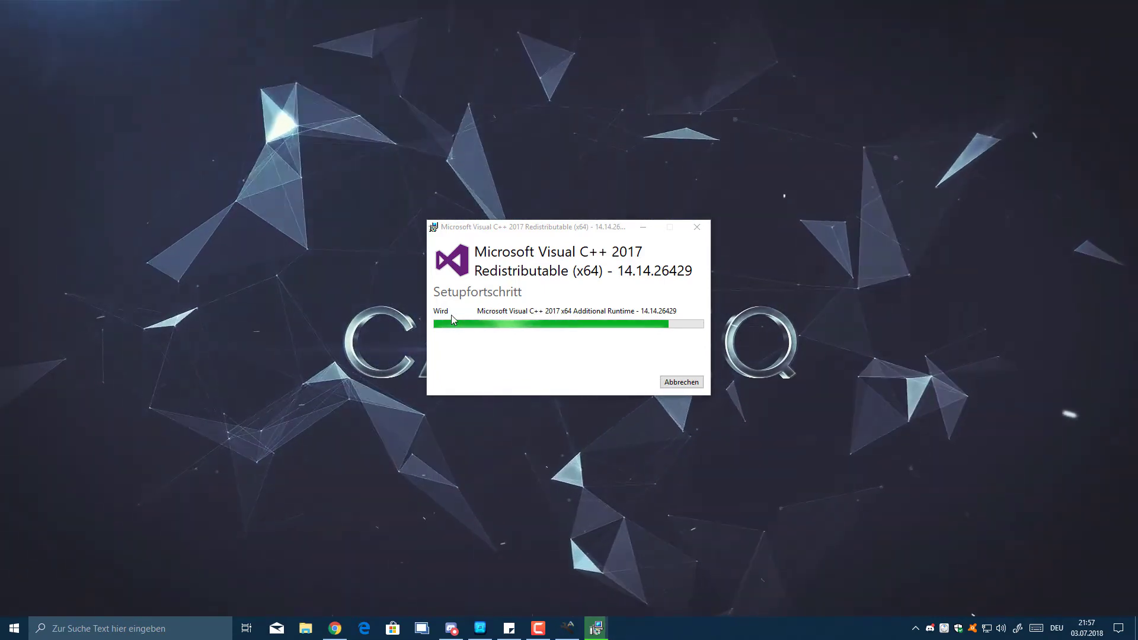
click(599, 350)
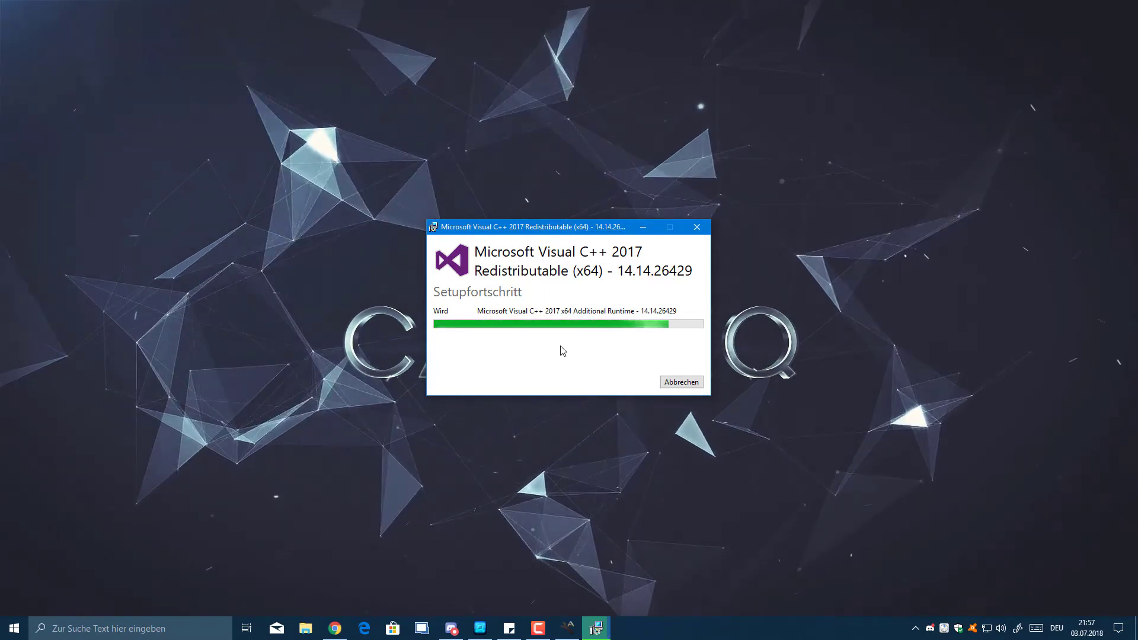
click(866, 376)
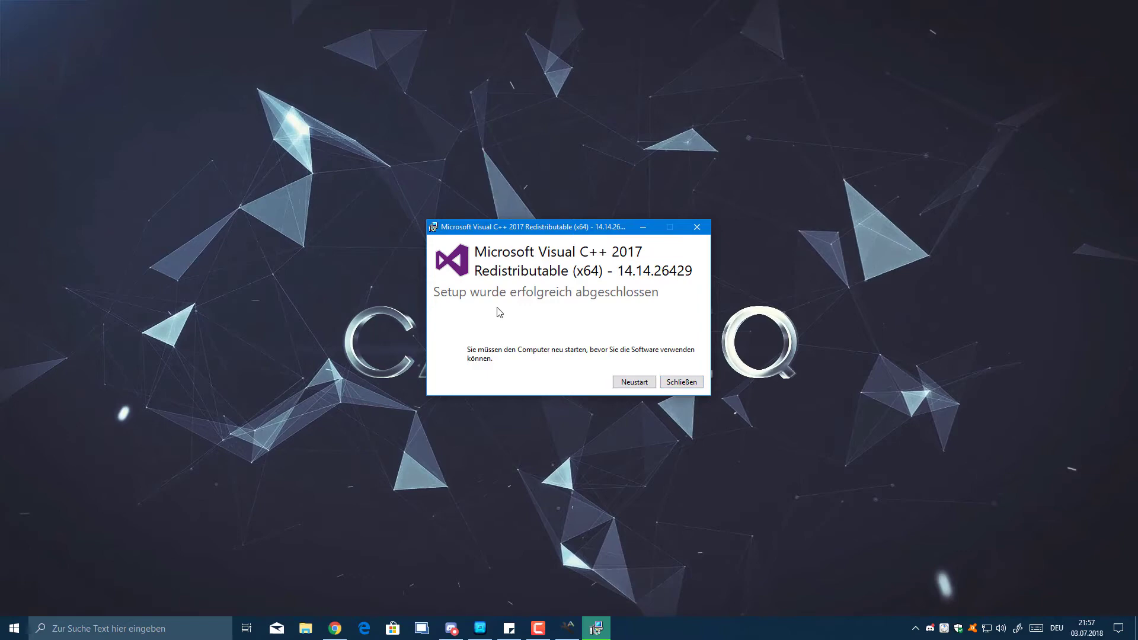
click(841, 351)
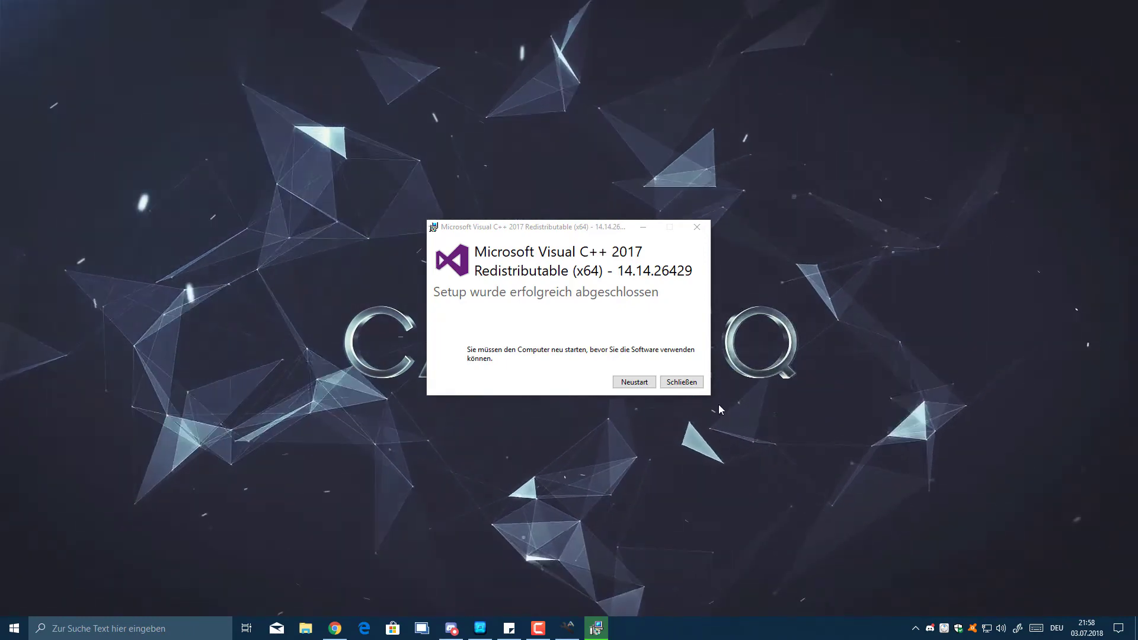
click(699, 384)
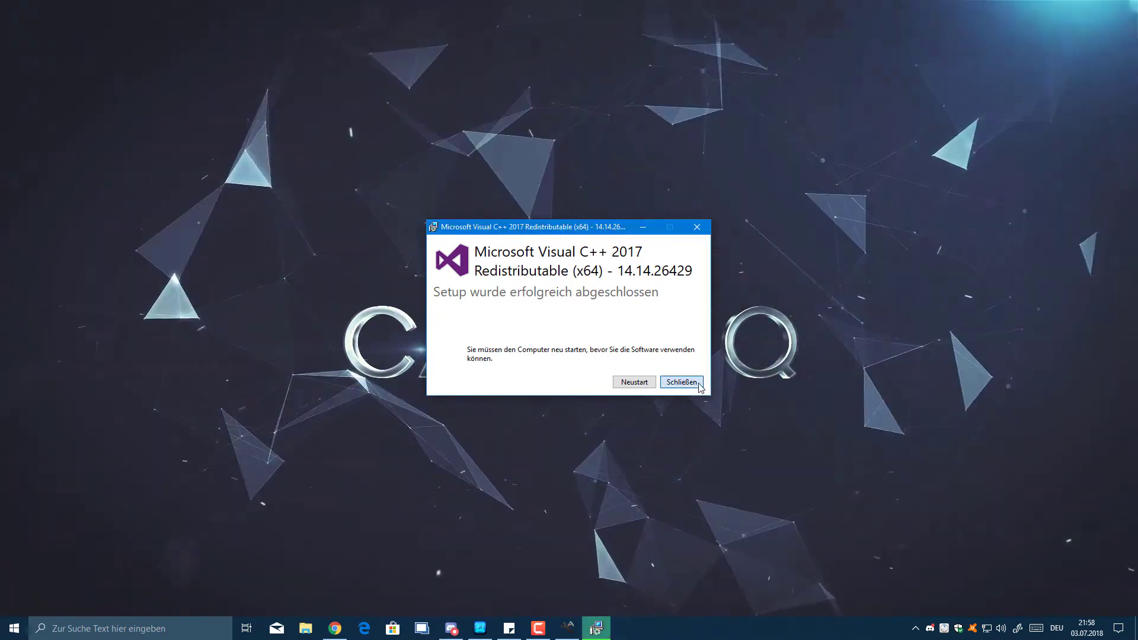
click(698, 385)
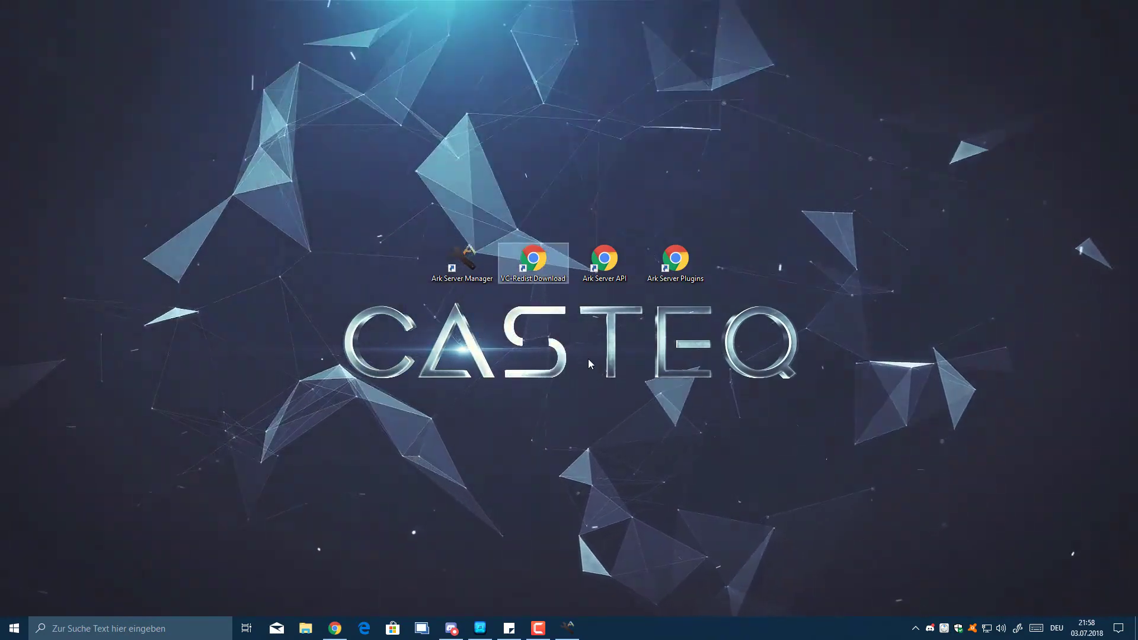
Step: Open the ARK: Server API resource page, dismiss the registration form and log in with the existing account
click(621, 318)
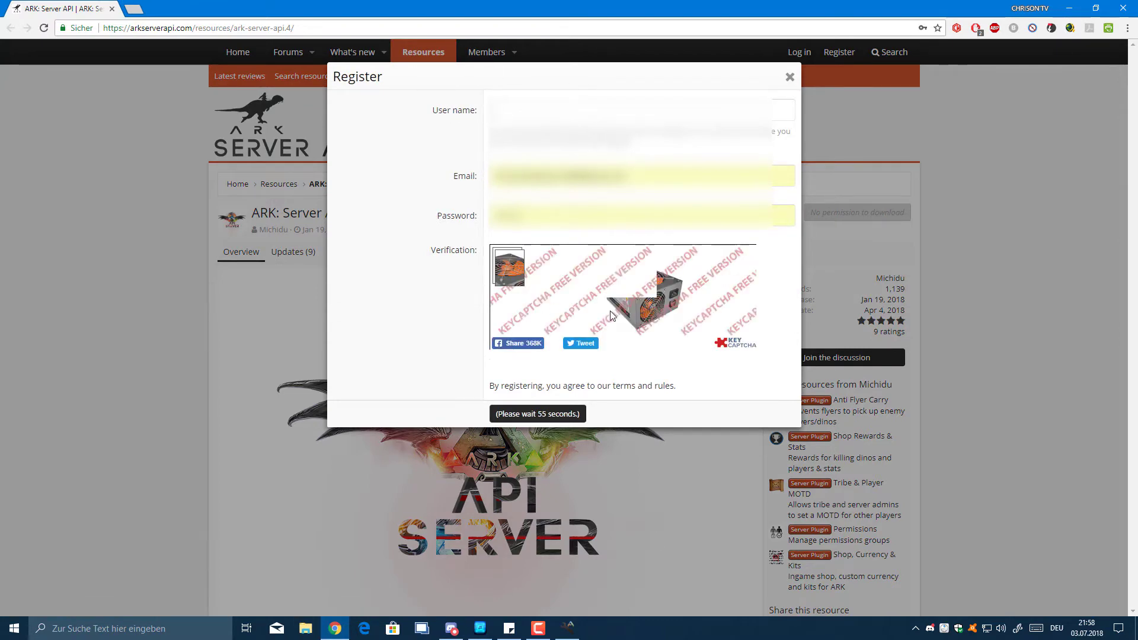
click(790, 79)
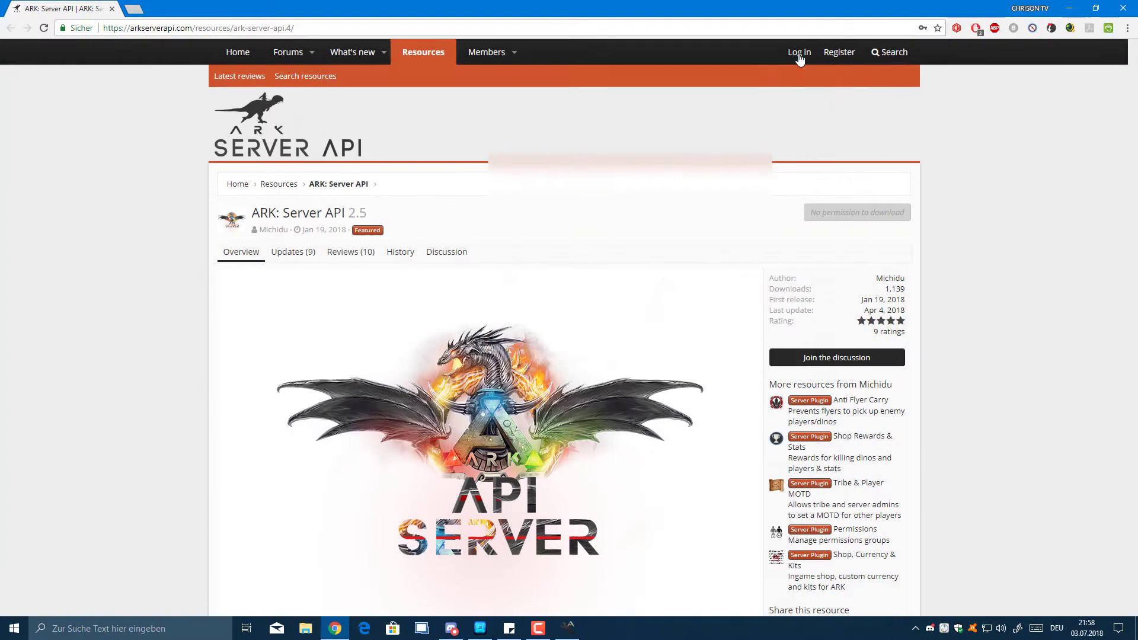
click(798, 52)
click(513, 234)
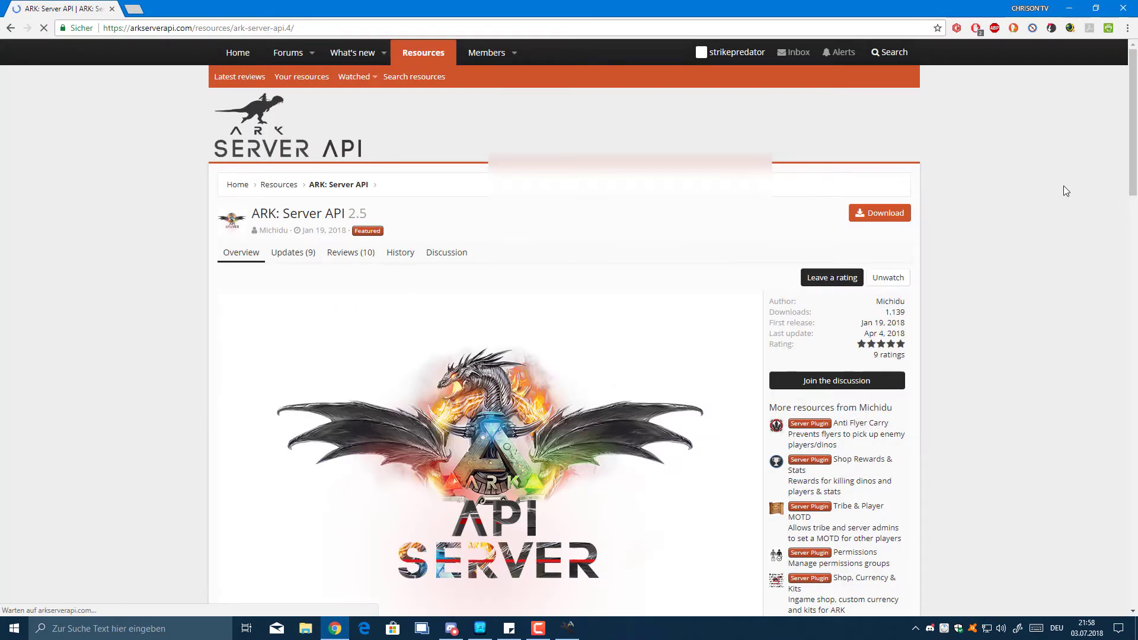
Step: Download ARK: Server API 2.5 as ArkApi.zip to Downloads, open the archive in WinRAR and move its window aside
click(875, 215)
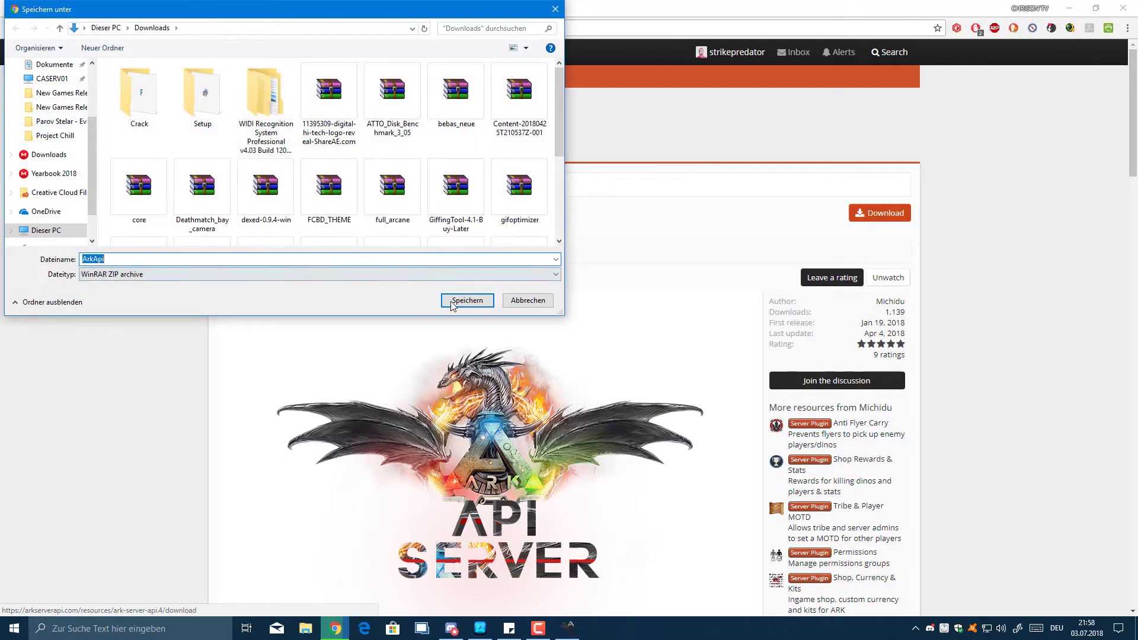
click(467, 300)
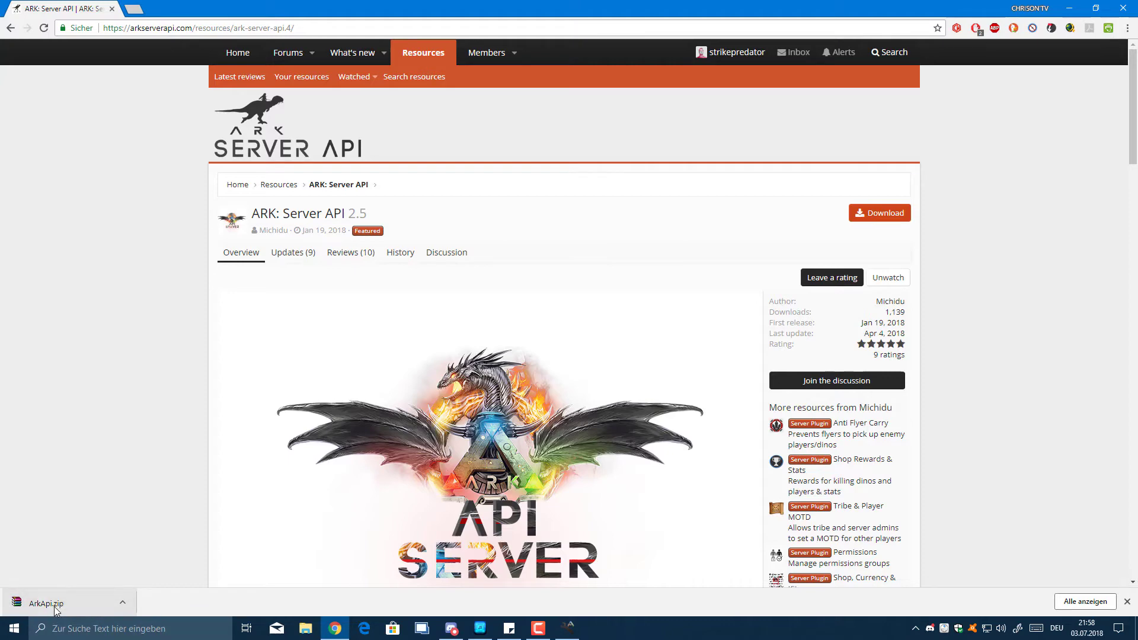
click(41, 600)
click(1068, 9)
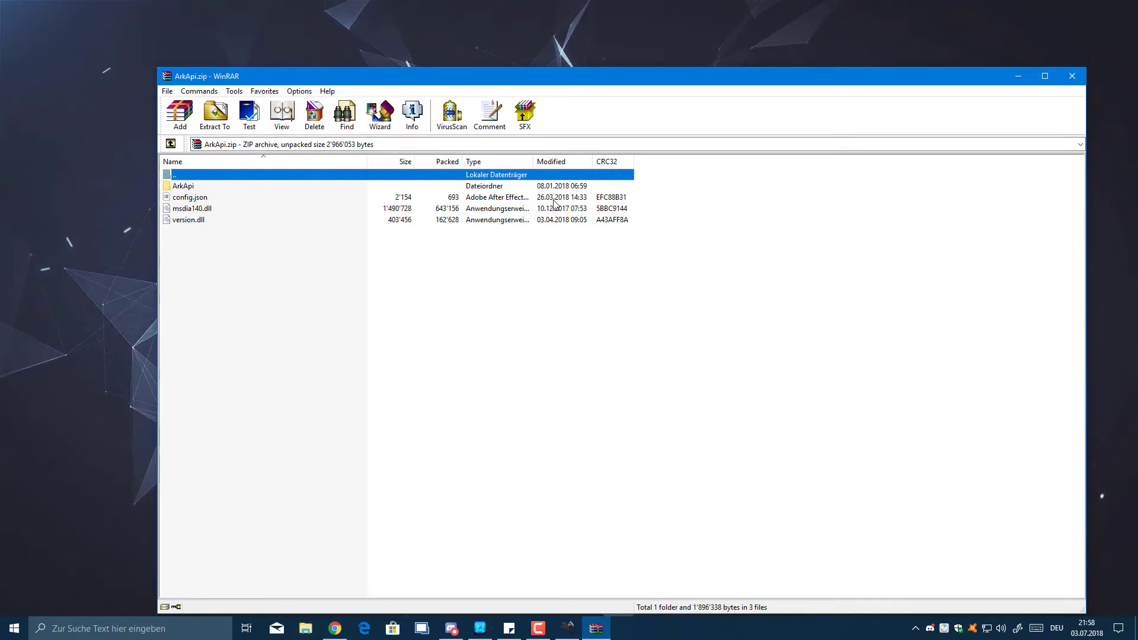
drag(463, 84, 757, 84)
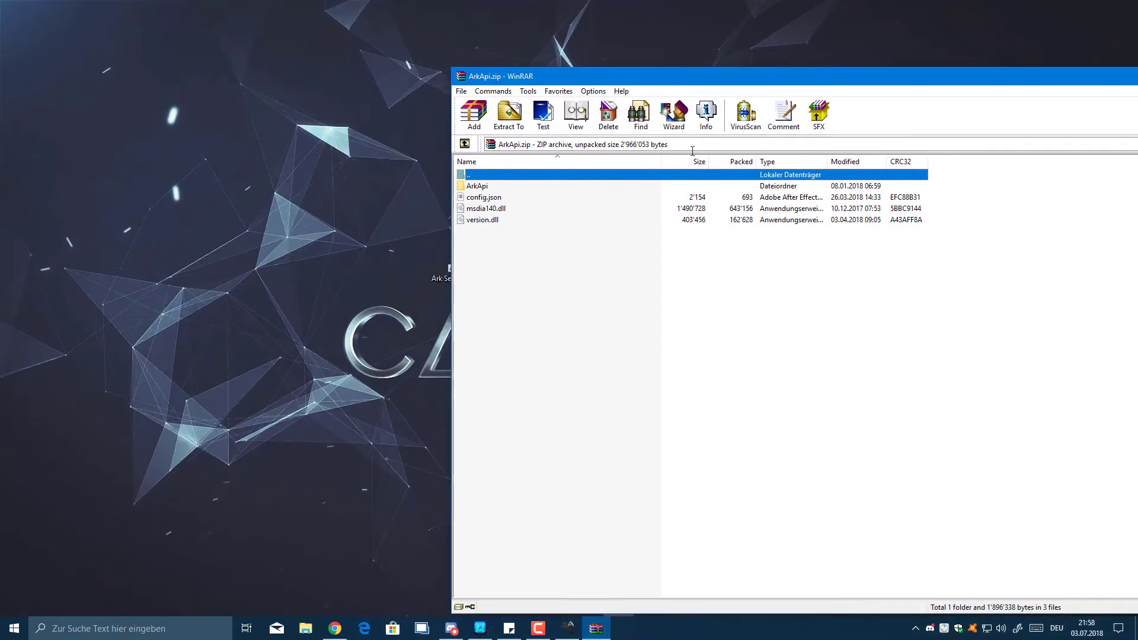
Step: Open the TestYouTubeServer installation folder from ARK Server Manager and browse to ShooterGame\Binaries\Win64
click(580, 634)
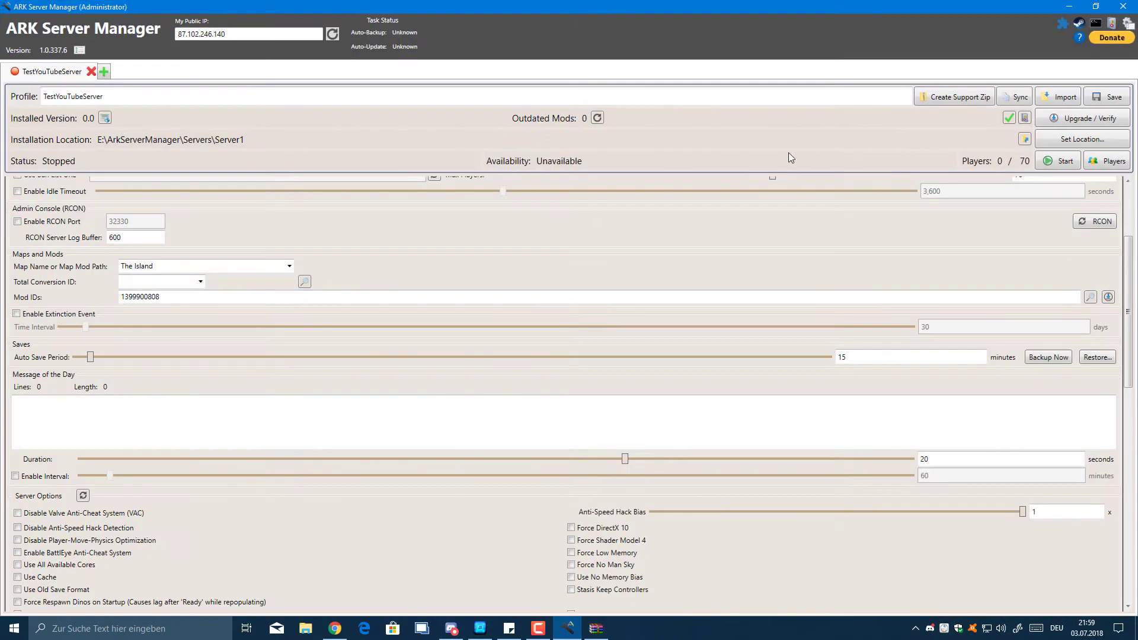
scroll(672, 255, up, 5)
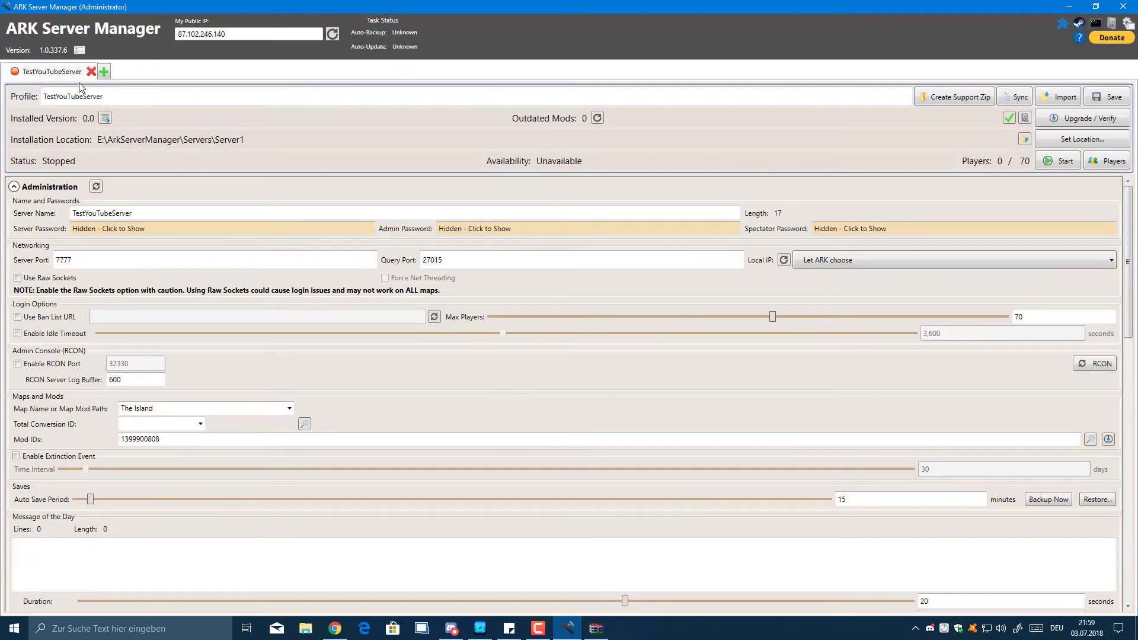
click(1023, 140)
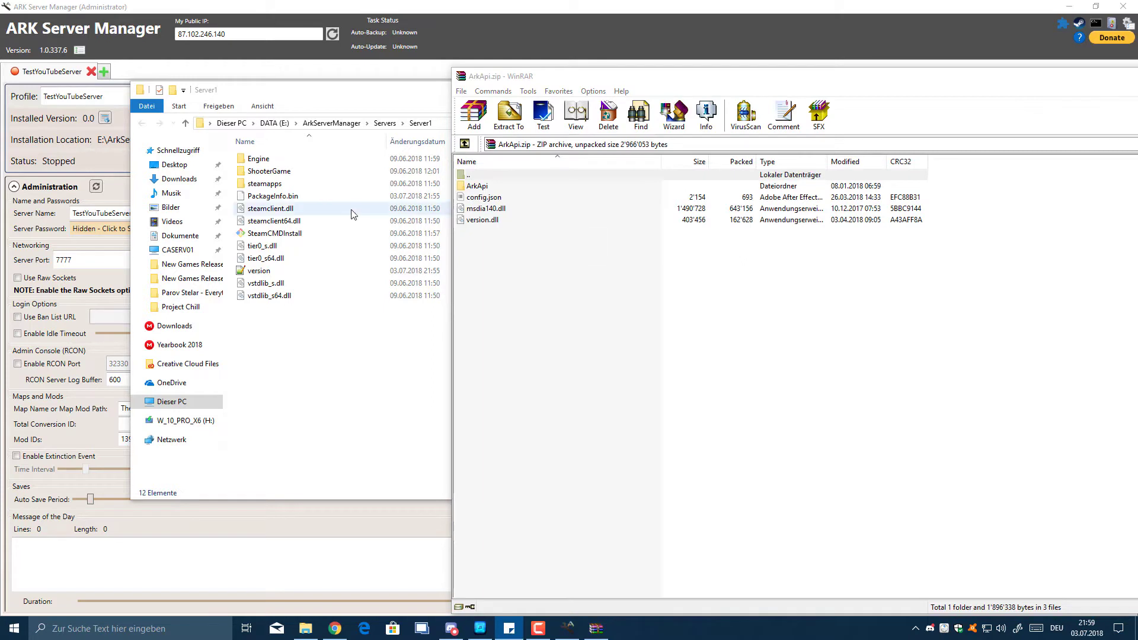
drag(352, 91, 283, 94)
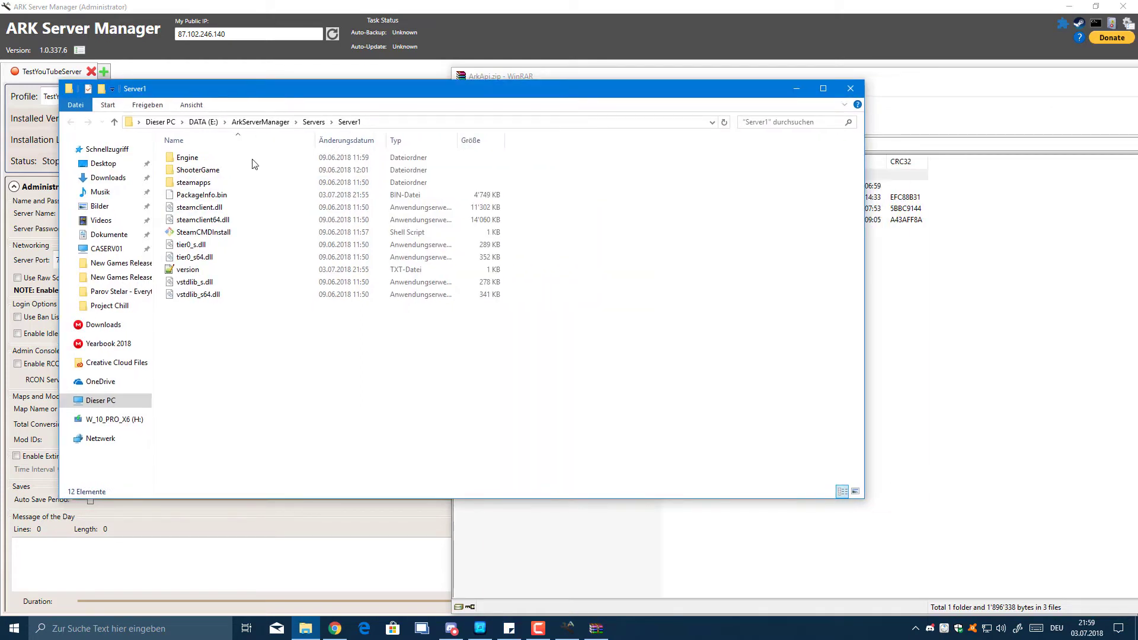
double_click(223, 171)
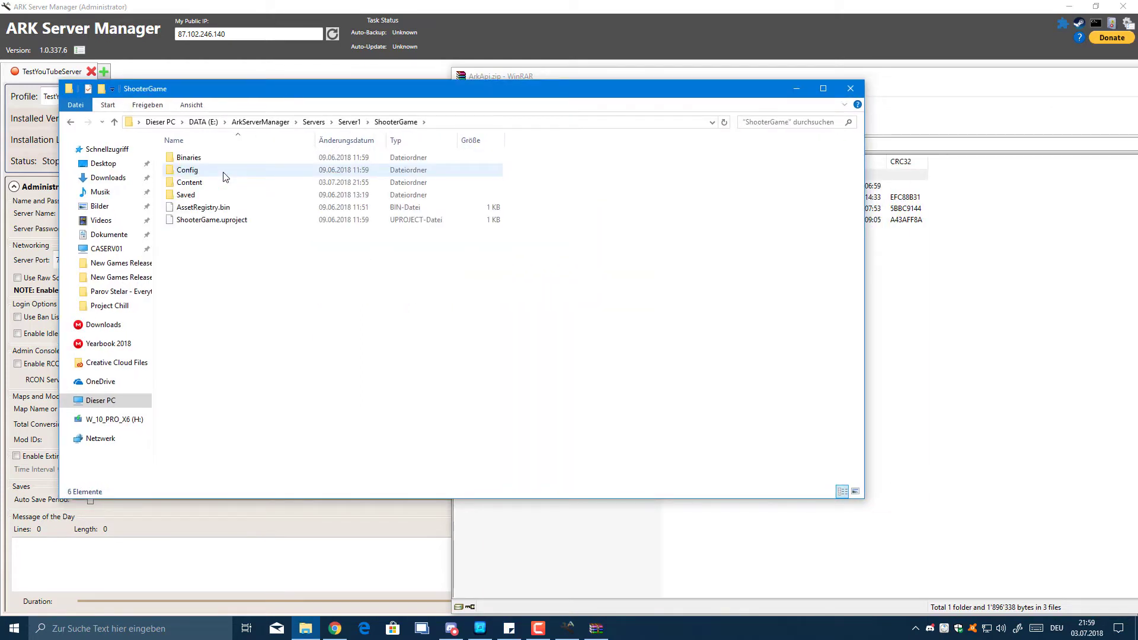
double_click(201, 159)
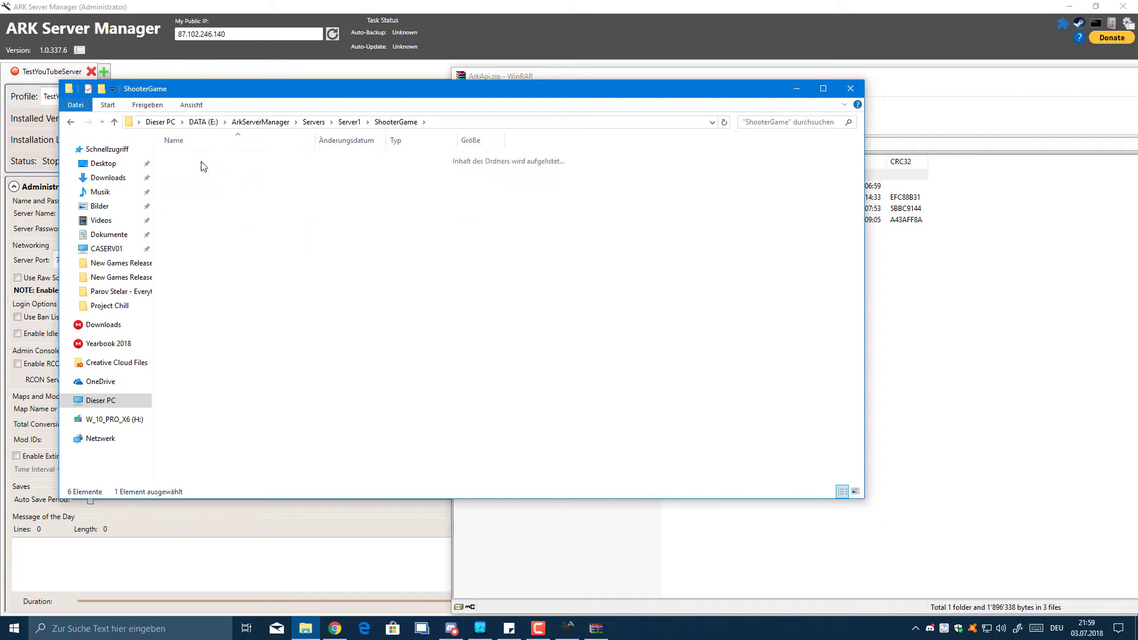
double_click(197, 171)
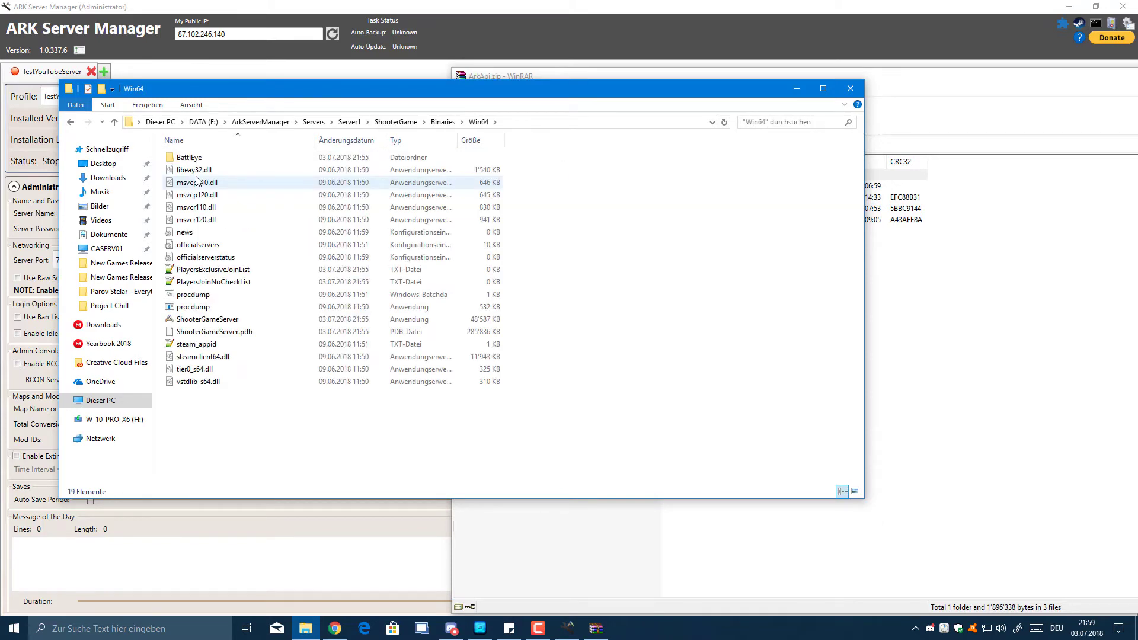
Step: Extract the ArkApi folder, config.json, msdia140.dll and version.dll from ArkApi.zip into the server's Win64 folder
click(896, 338)
click(486, 187)
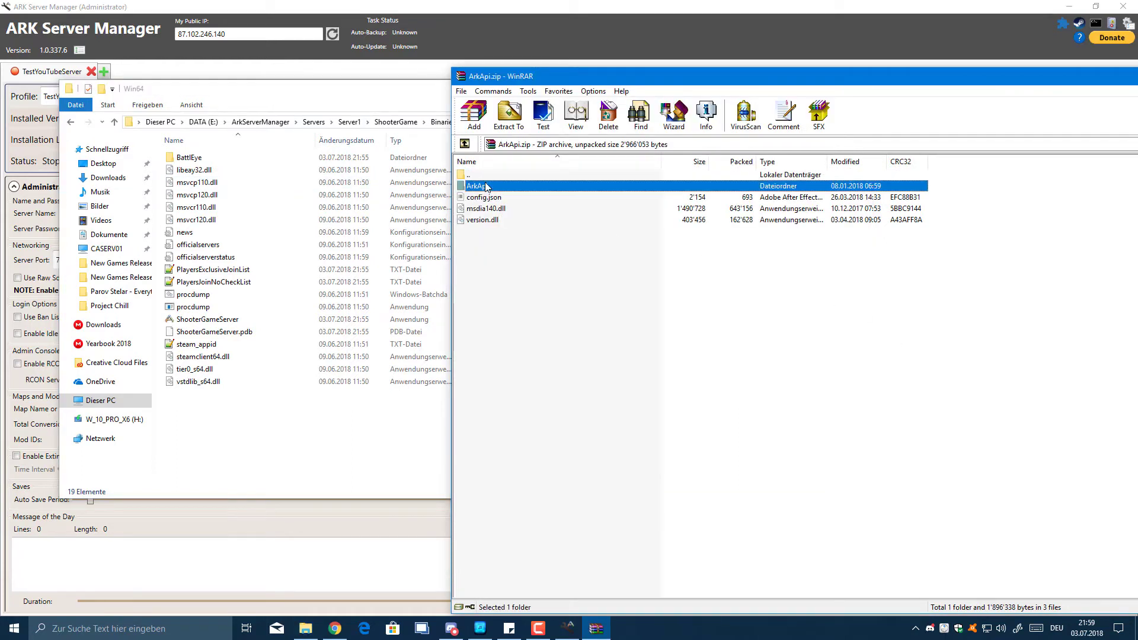
drag(505, 244, 475, 189)
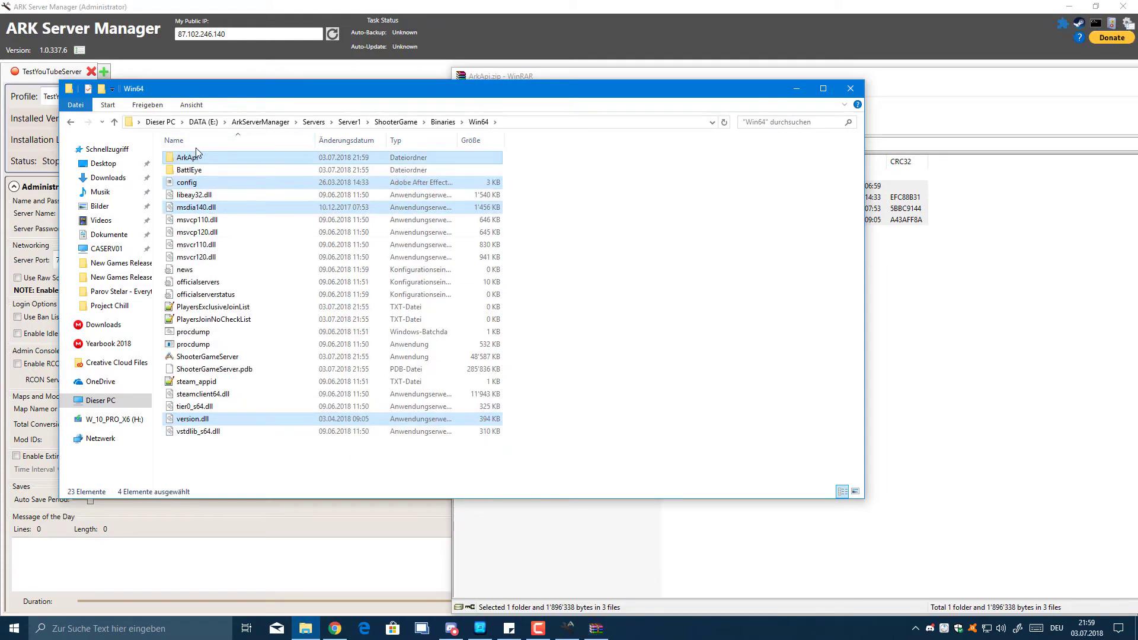
click(662, 323)
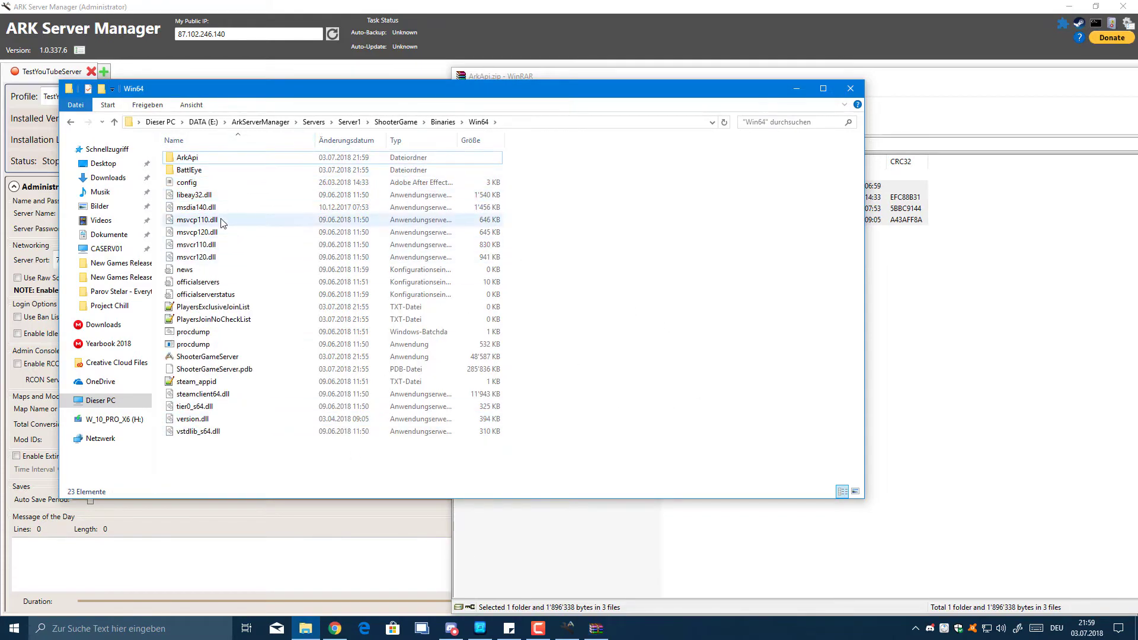
Step: Look through the extracted ArkApi\Plugins\Permissions folder and return to Win64
double_click(198, 158)
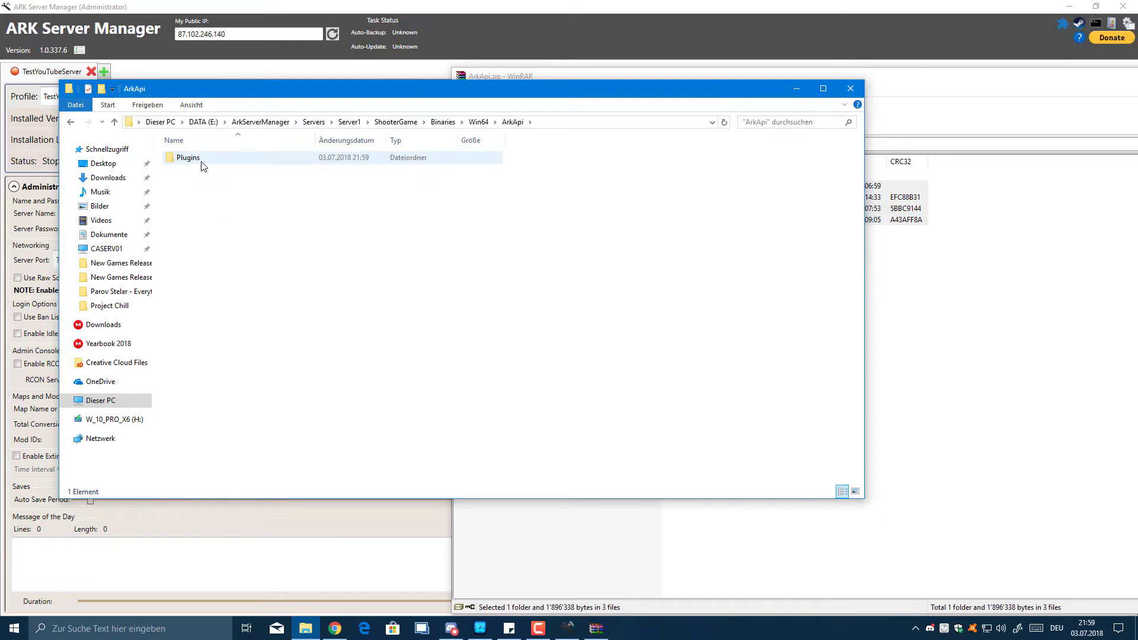
double_click(201, 161)
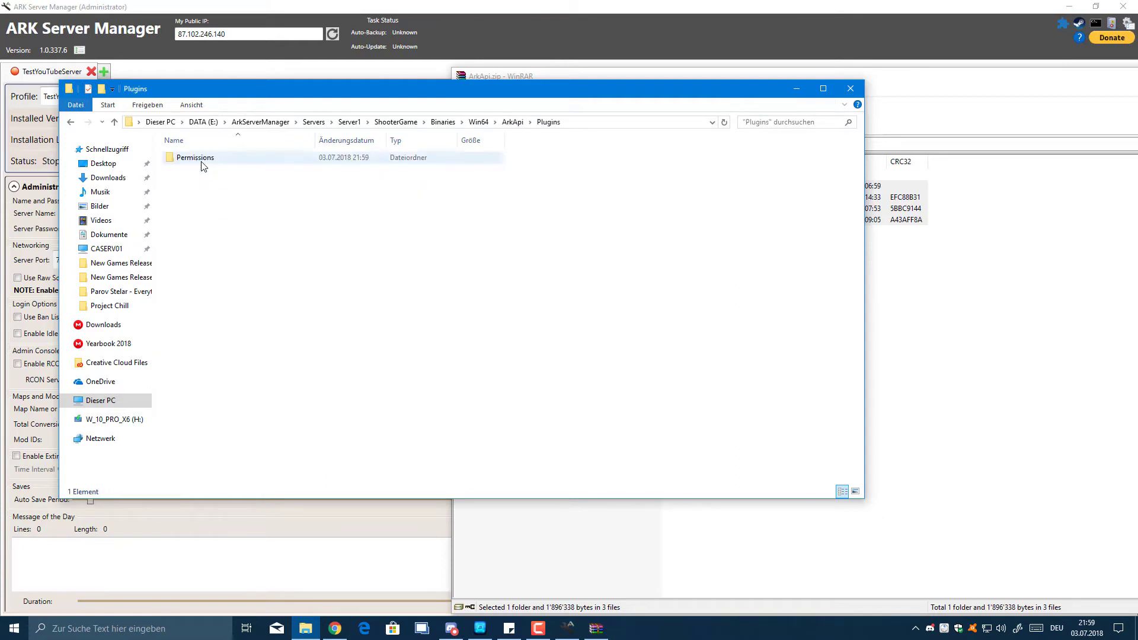
double_click(242, 157)
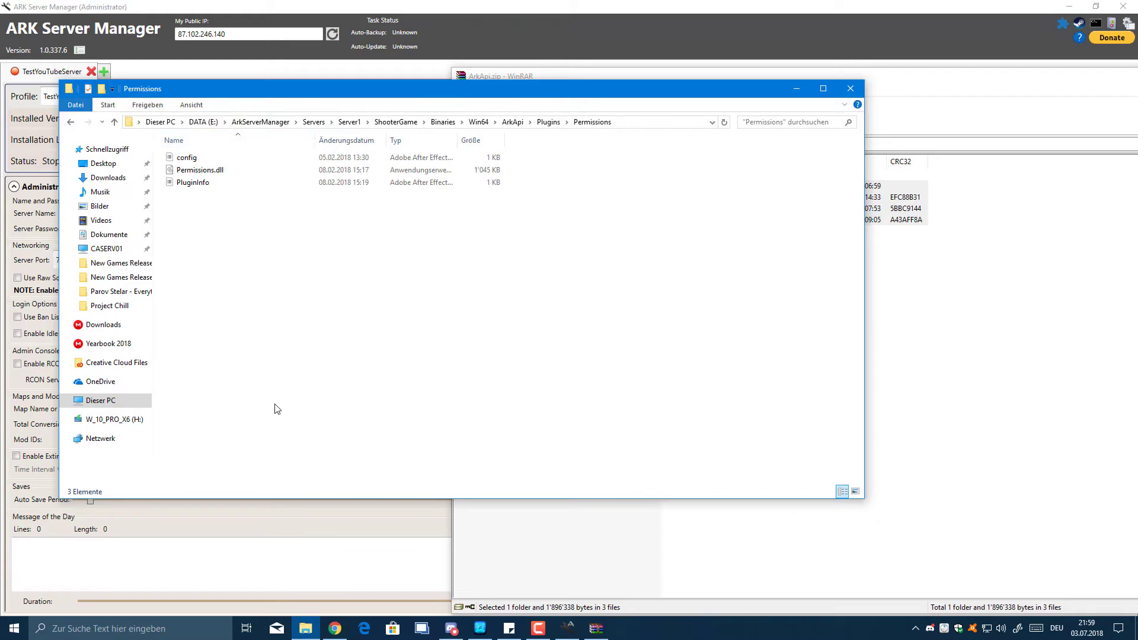
click(507, 124)
click(479, 122)
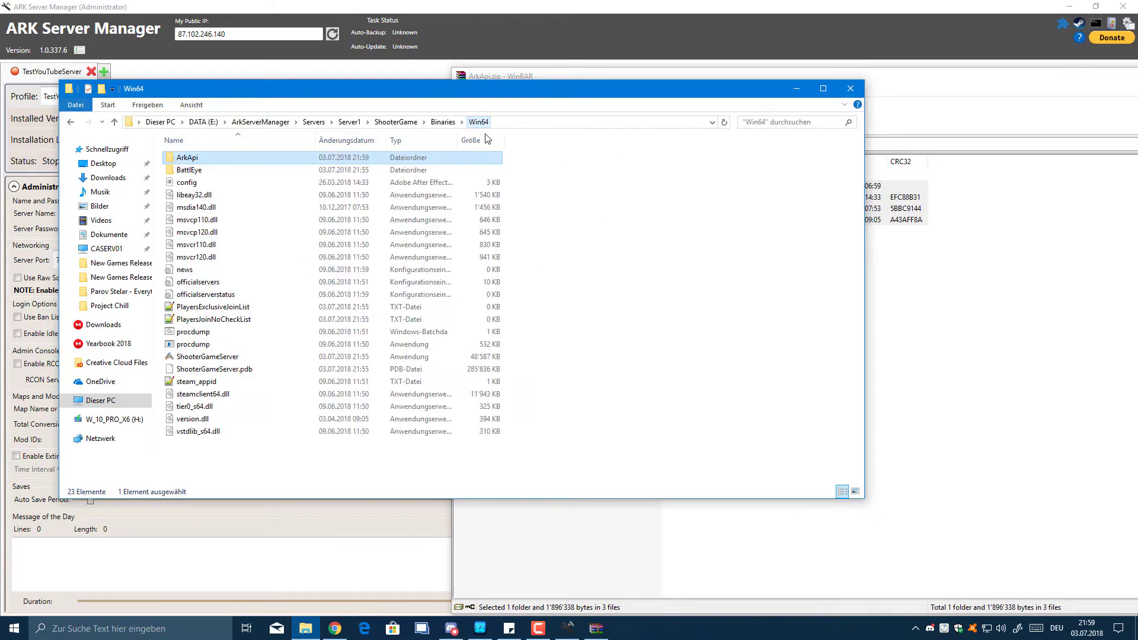
Step: Review the installation, plugin and requirements instructions on the ARK: Server API page, and minimize the browser
click(335, 628)
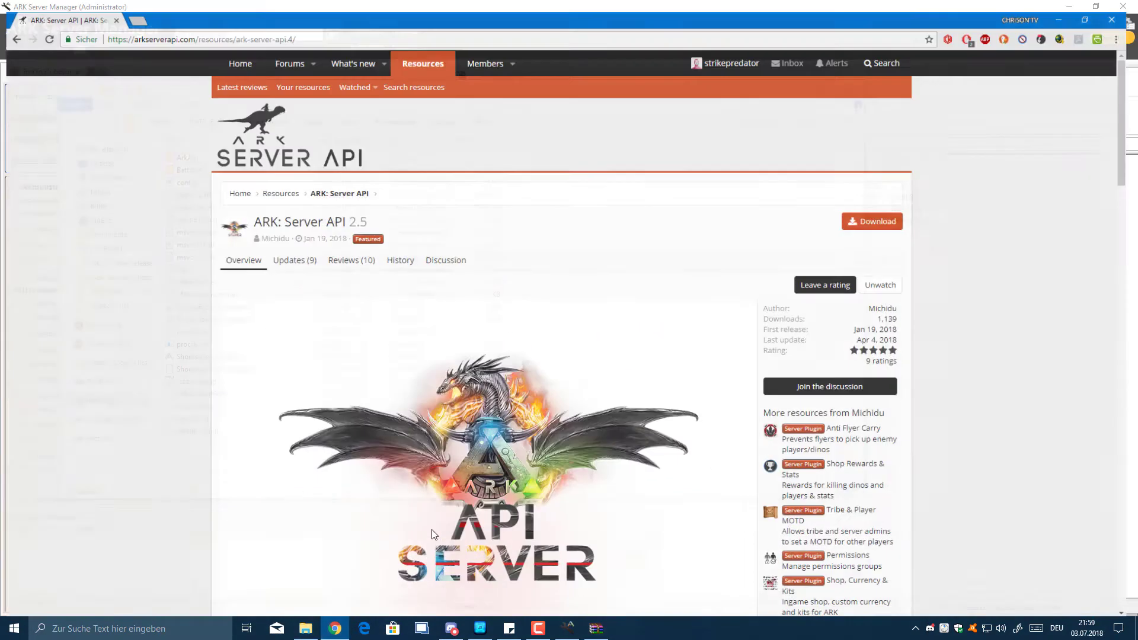
scroll(157, 264, down, 8)
scroll(156, 261, down, 13)
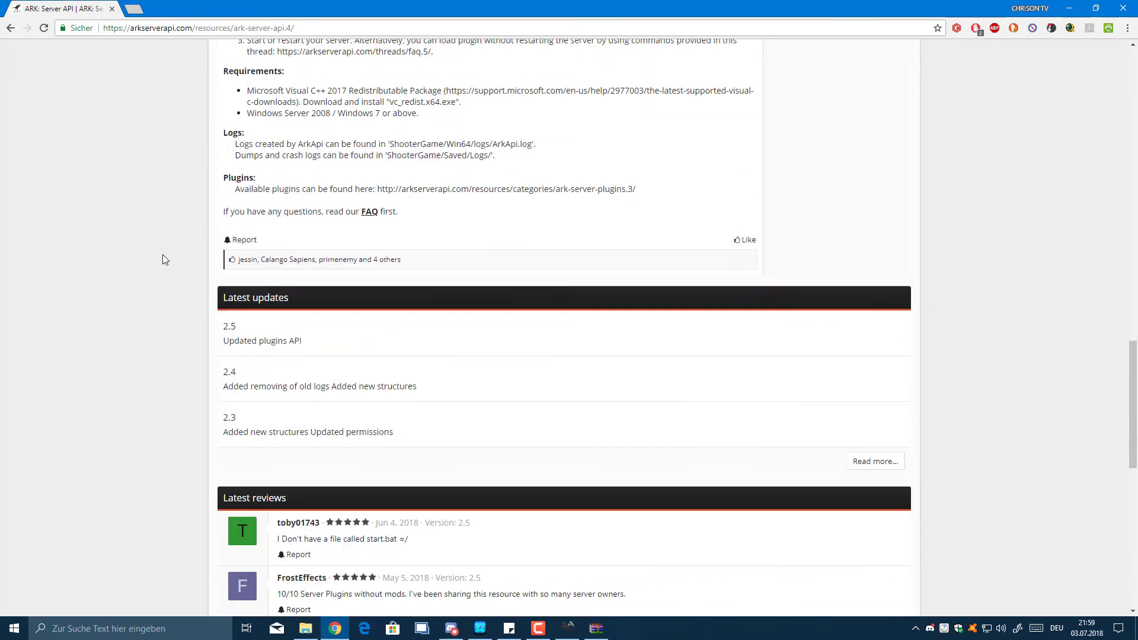
scroll(162, 255, up, 4)
scroll(289, 236, down, 2)
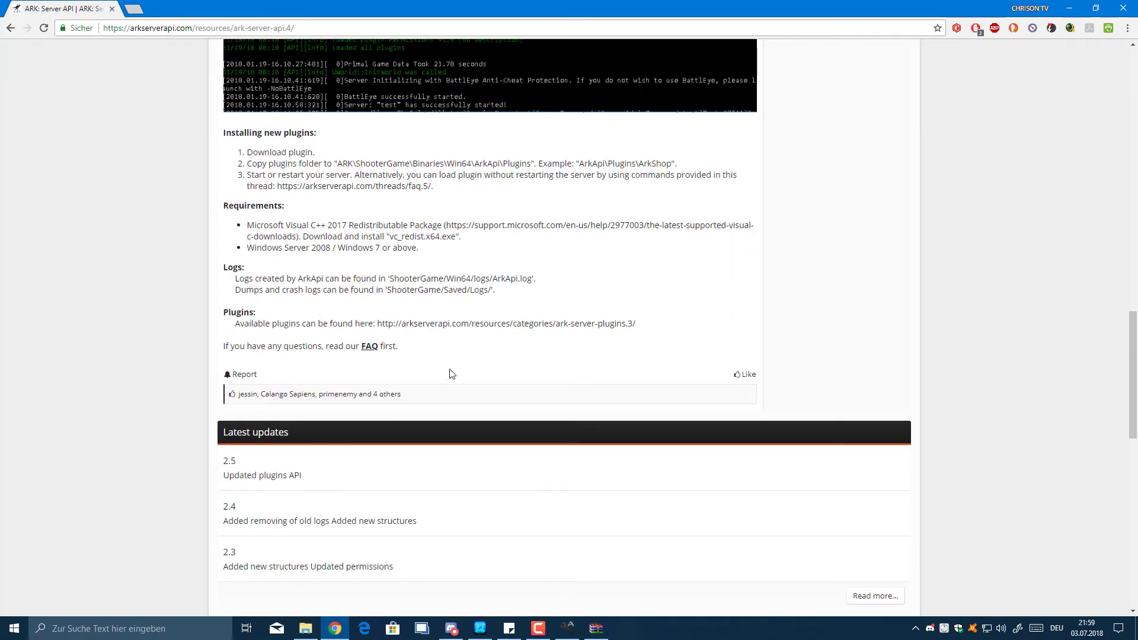
scroll(431, 373, up, 12)
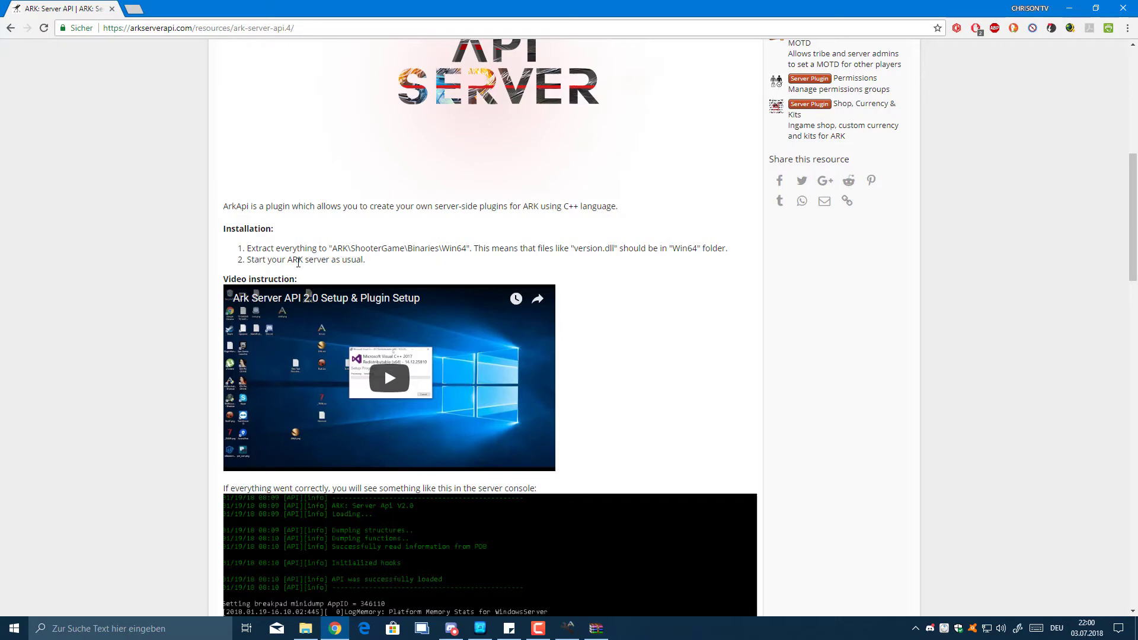
click(1069, 8)
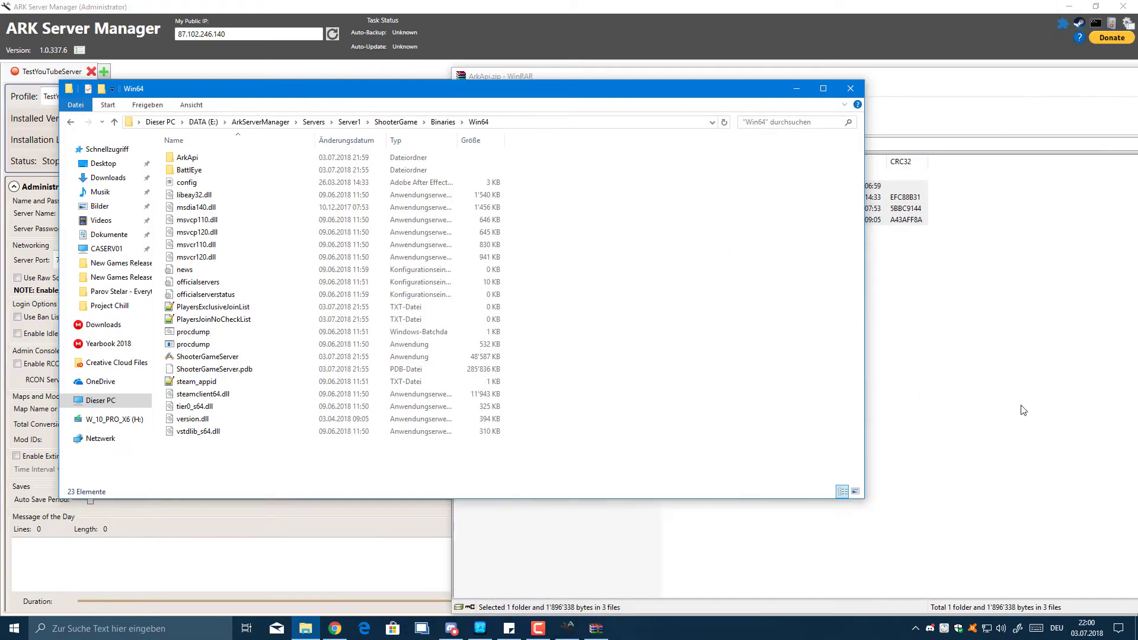
Step: Close the ArkApi archive and download the Game Config Manager 1.1 plugin from the arkserverapi.com Resources list to Downloads
key(alt+Tab)
key(alt+F4)
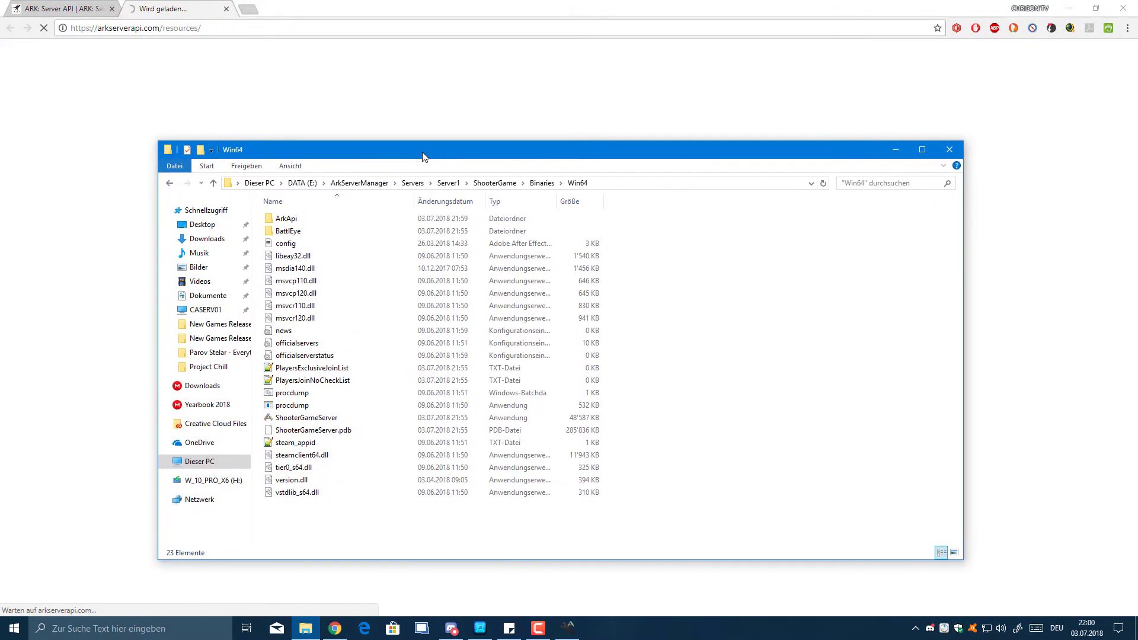
click(237, 78)
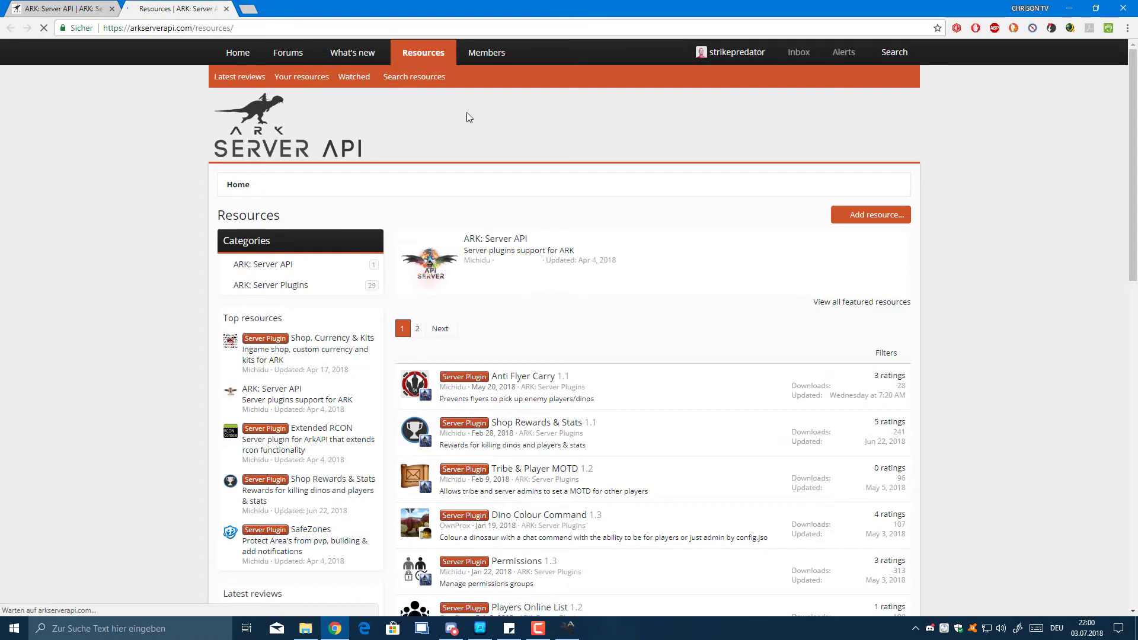
scroll(600, 287, down, 7)
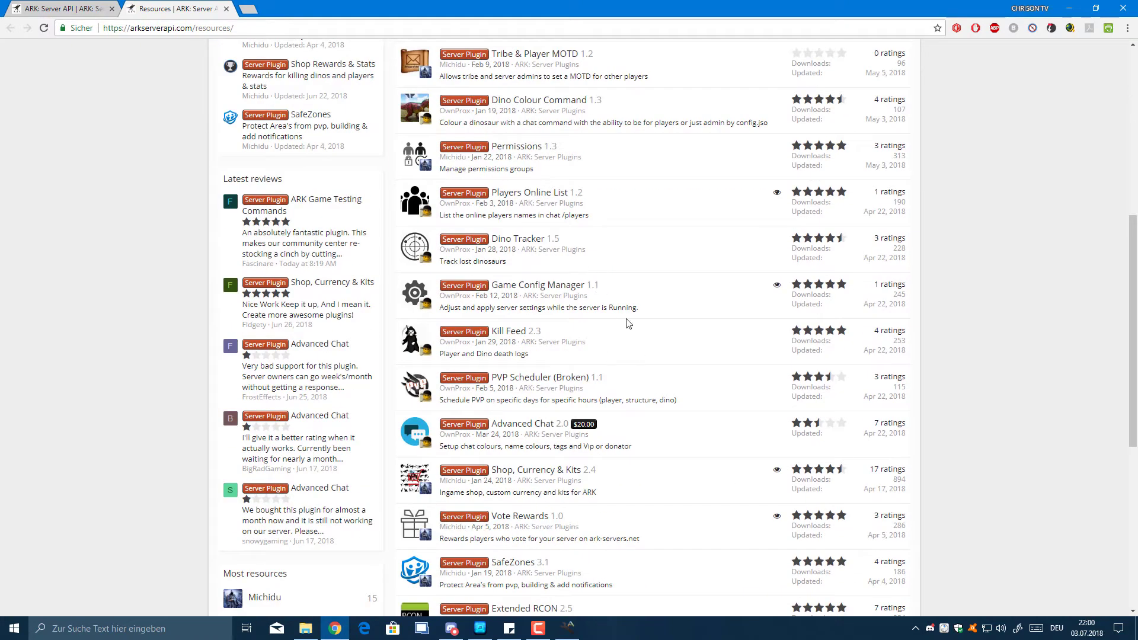
click(525, 287)
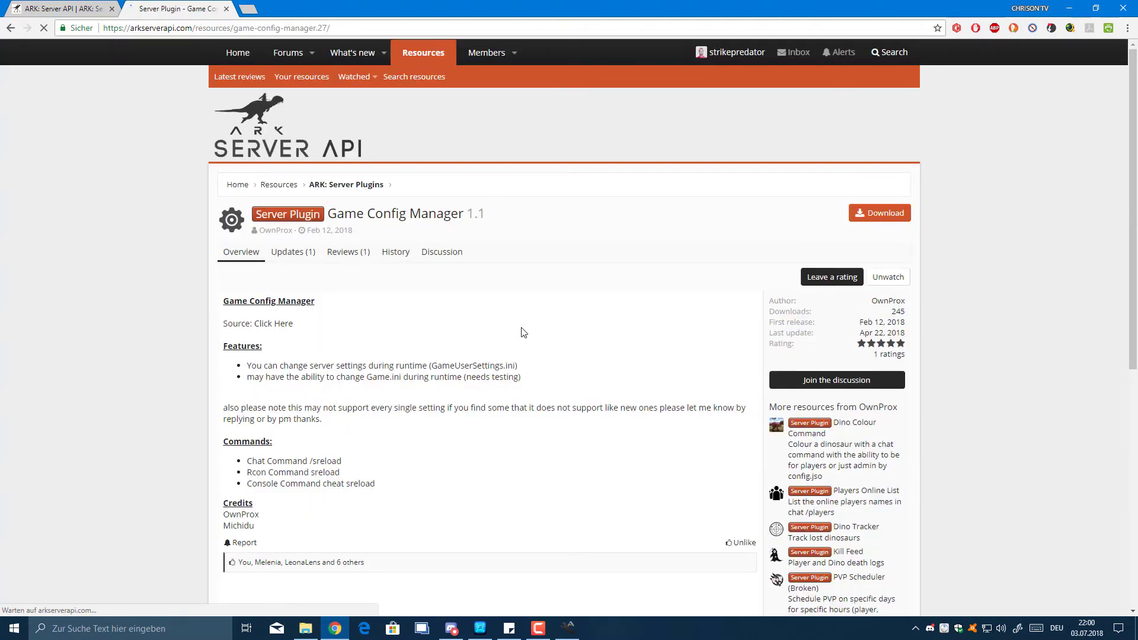
click(899, 220)
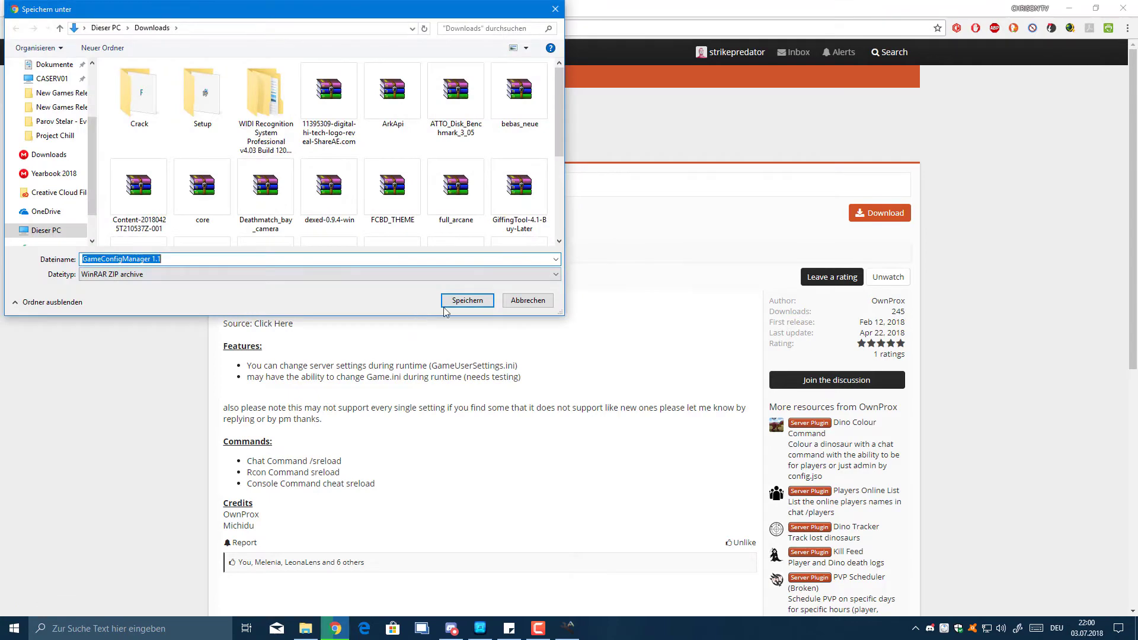
click(465, 301)
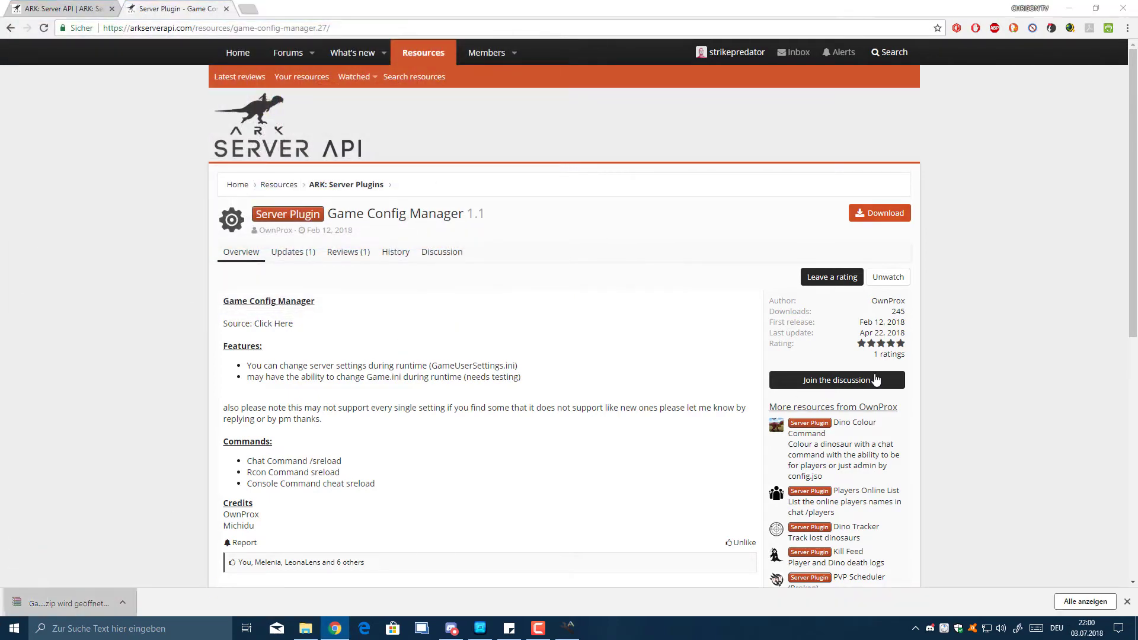
Step: Extract the GameConfigManager folder from the downloaded archive into the server's Win64\ArkApi\Plugins folder and close the archive
click(1067, 7)
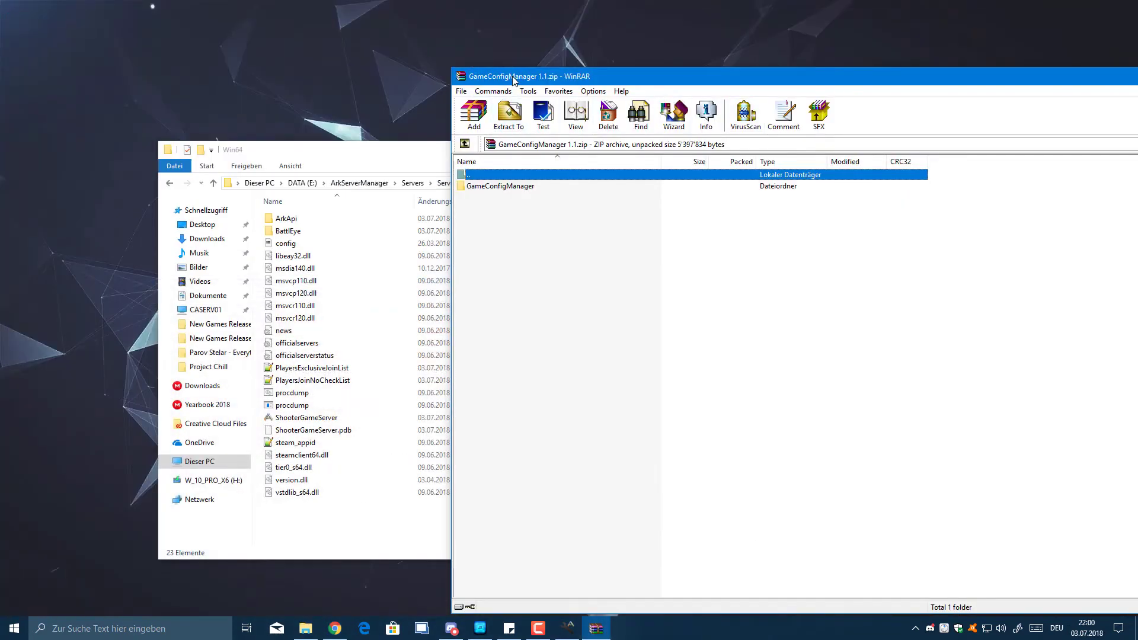
drag(503, 72, 112, 105)
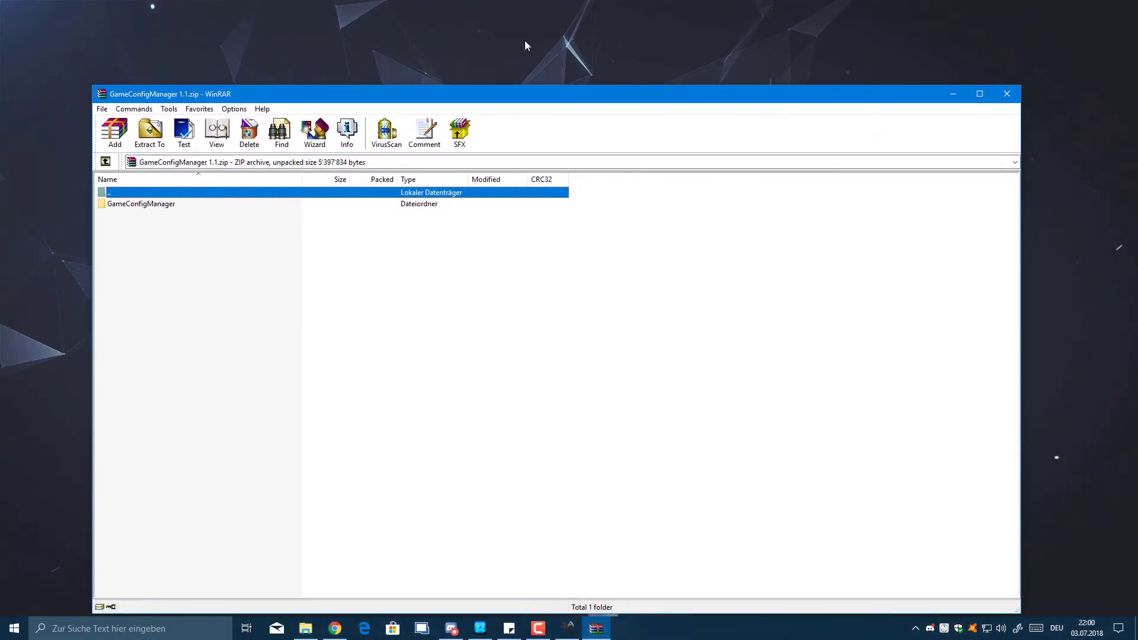
drag(358, 90, 318, 41)
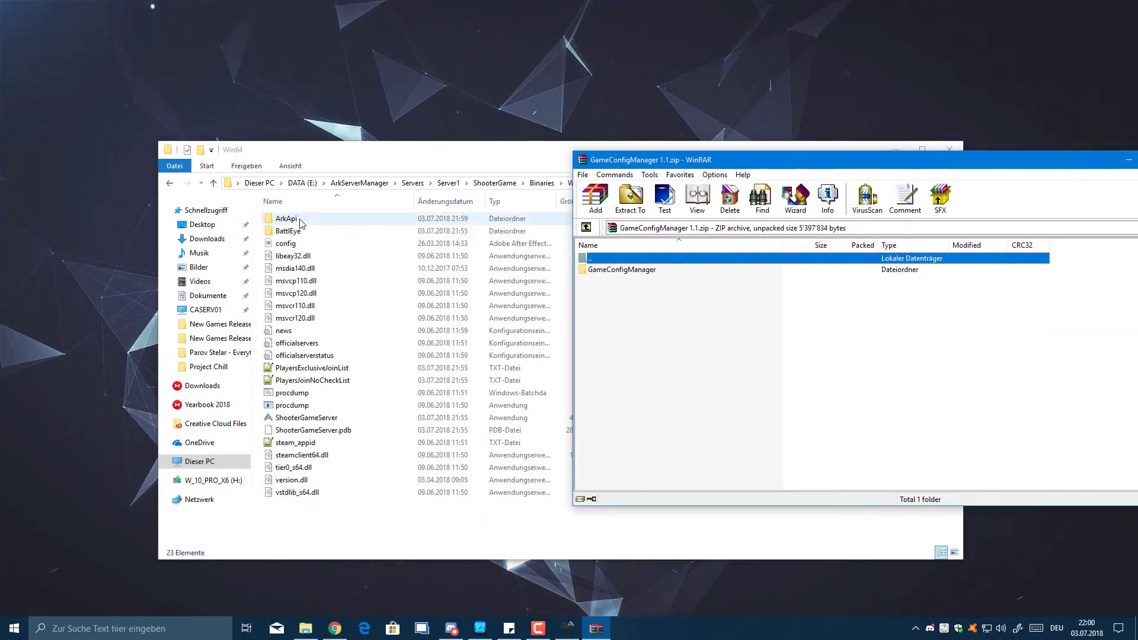
drag(324, 151, 254, 146)
double_click(243, 218)
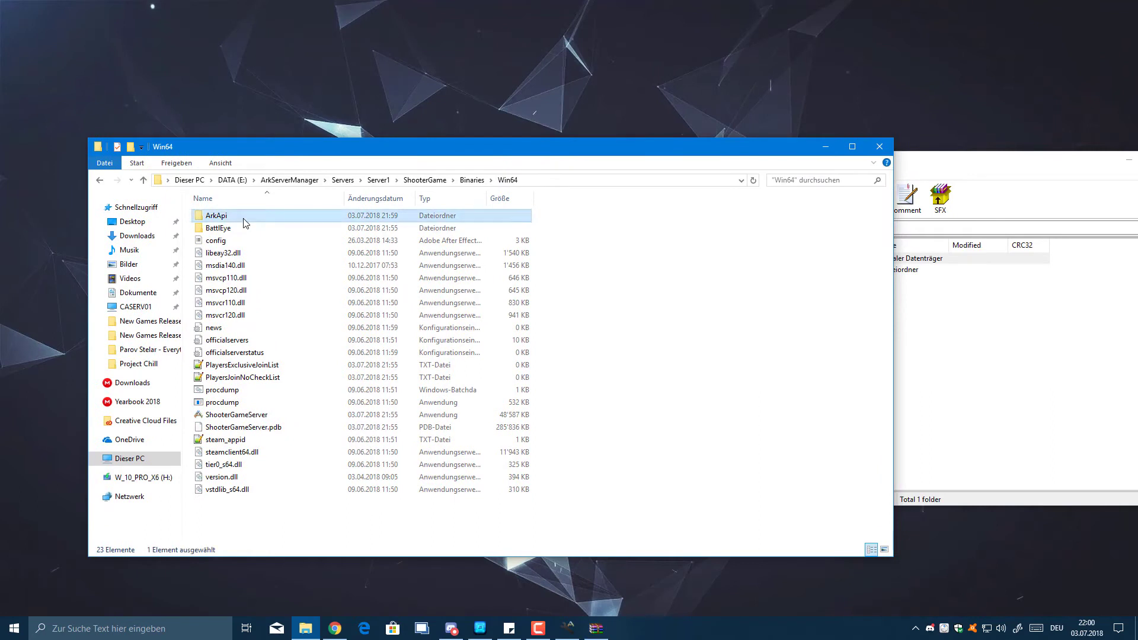
double_click(225, 218)
click(936, 385)
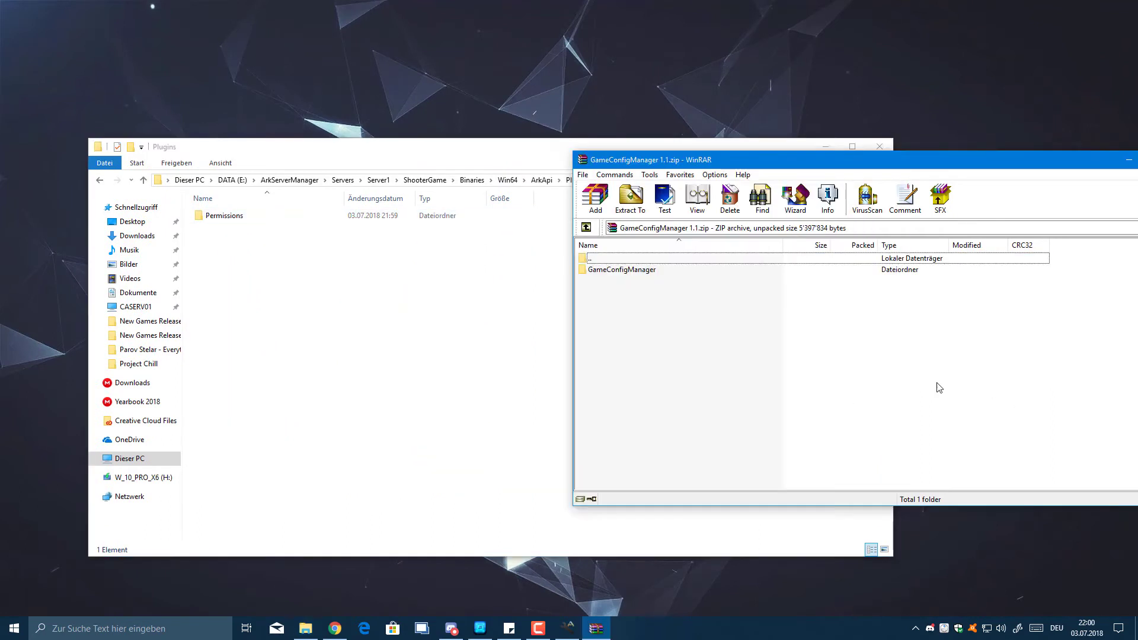
drag(628, 270, 318, 314)
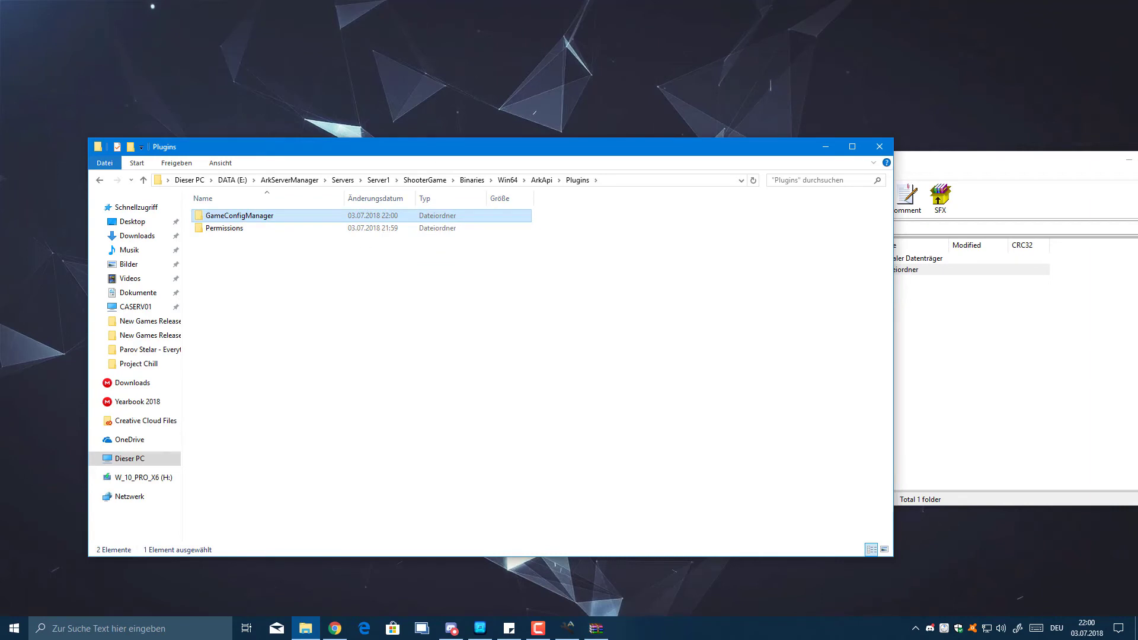
click(328, 312)
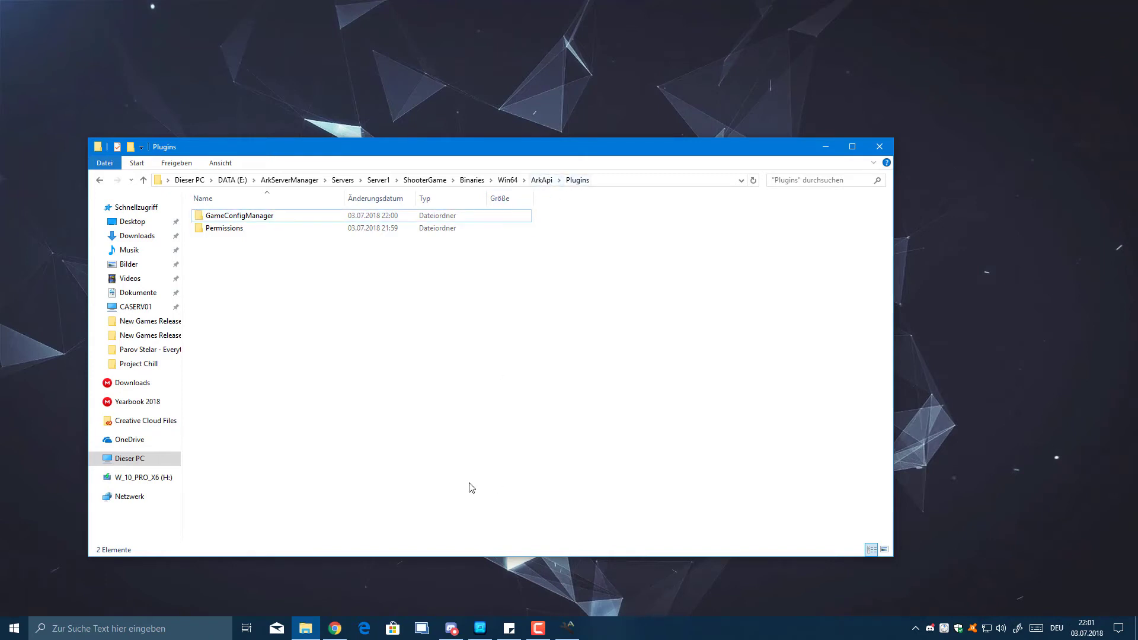
Step: Check the files inside the GameConfigManager plugin folder, go back to Plugins and switch to the browser's plugin page
double_click(270, 217)
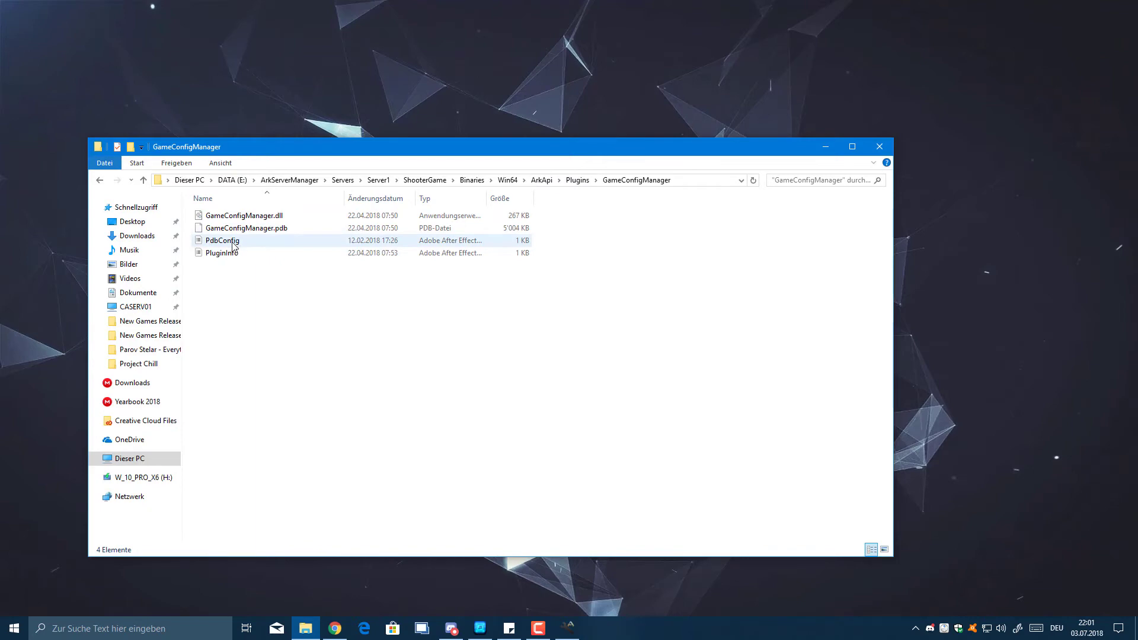
click(577, 179)
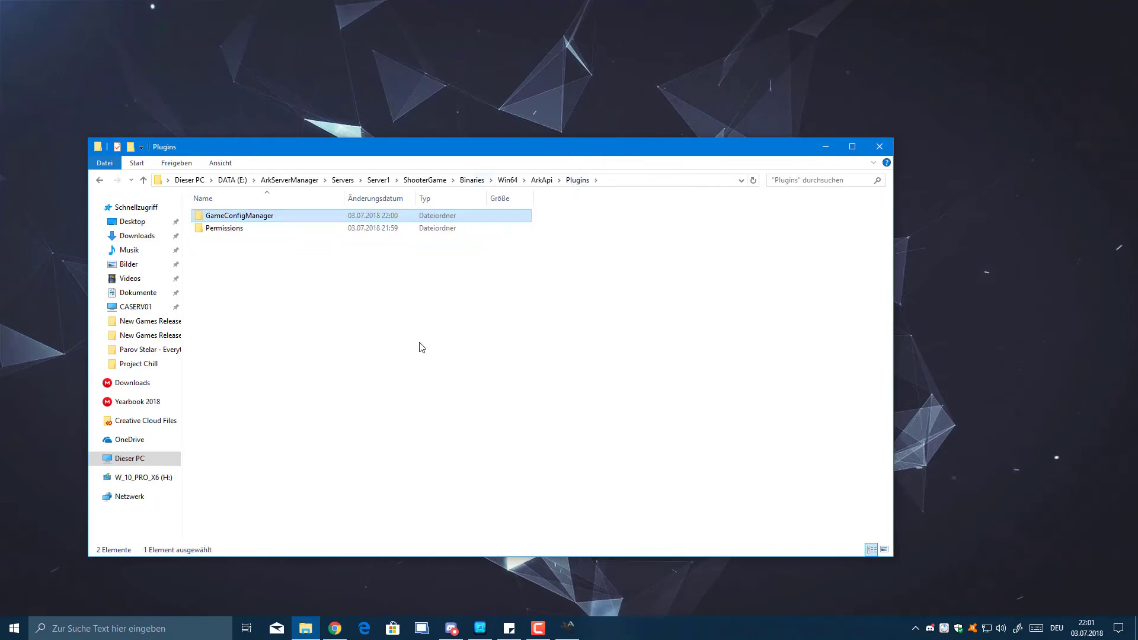
click(335, 628)
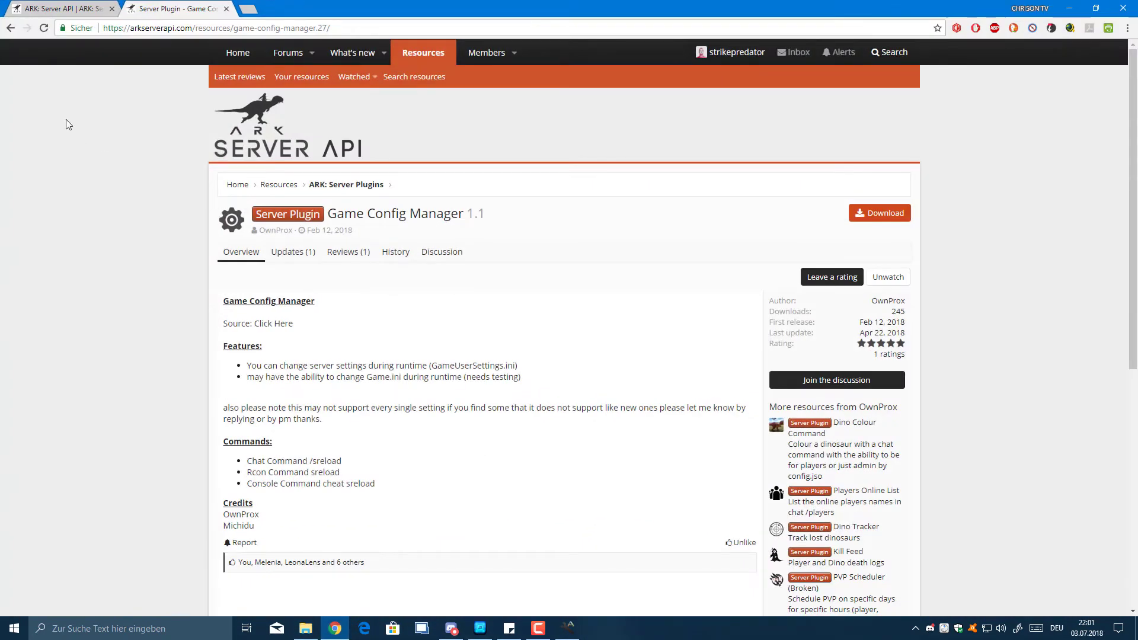
Step: Go back to the Resources list, look through the remaining server plugins on the first page and minimize the browser
key(alt+Left)
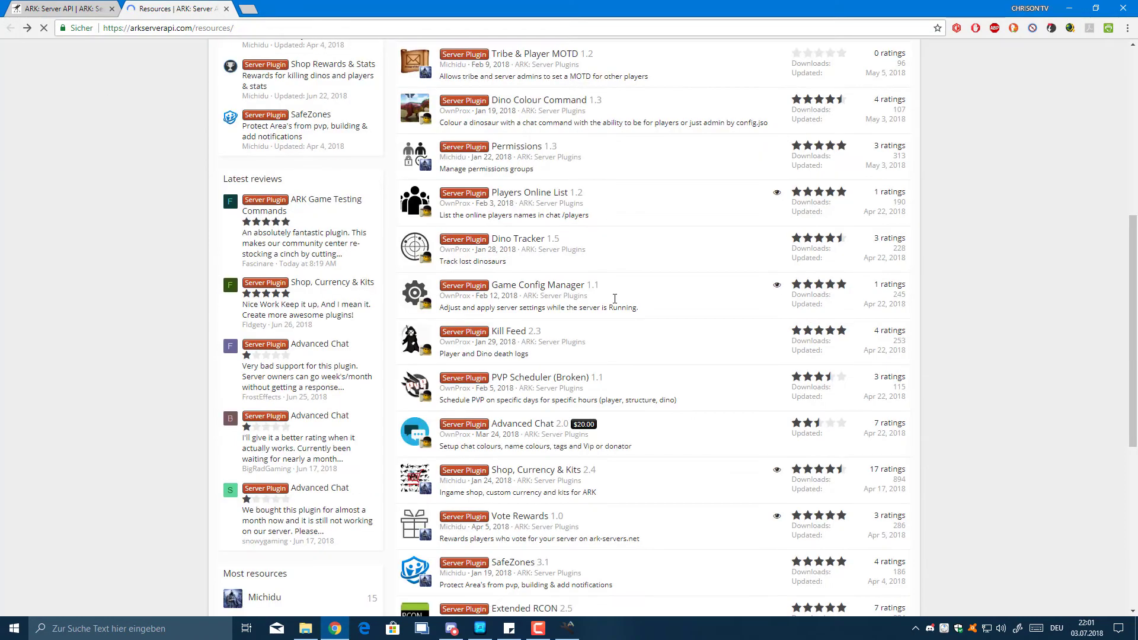
scroll(614, 298, down, 3)
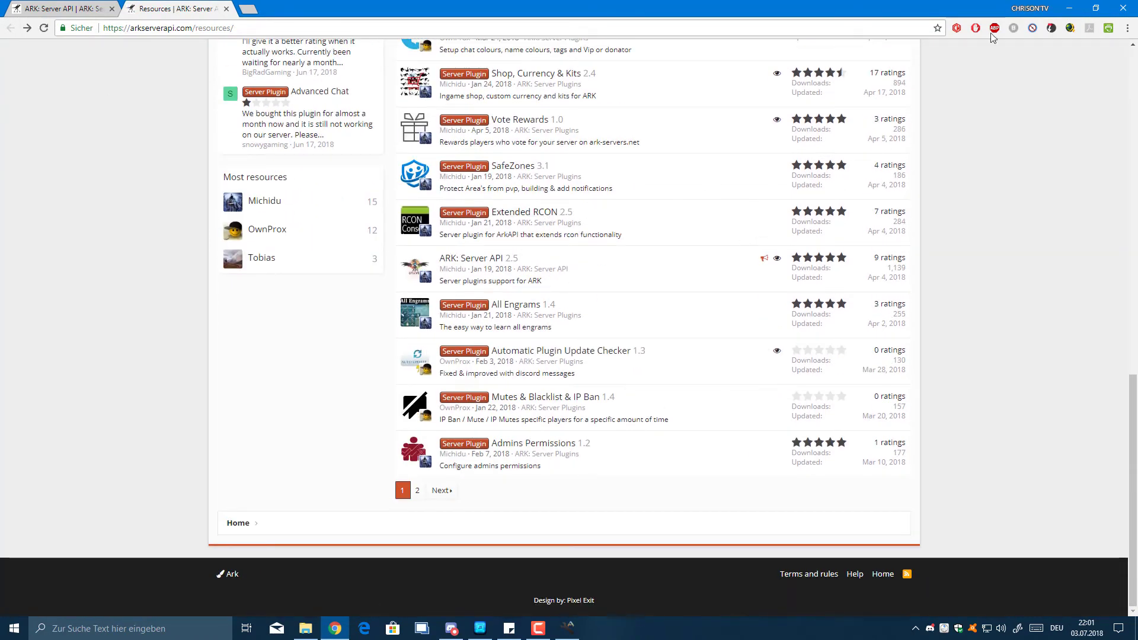
click(1068, 8)
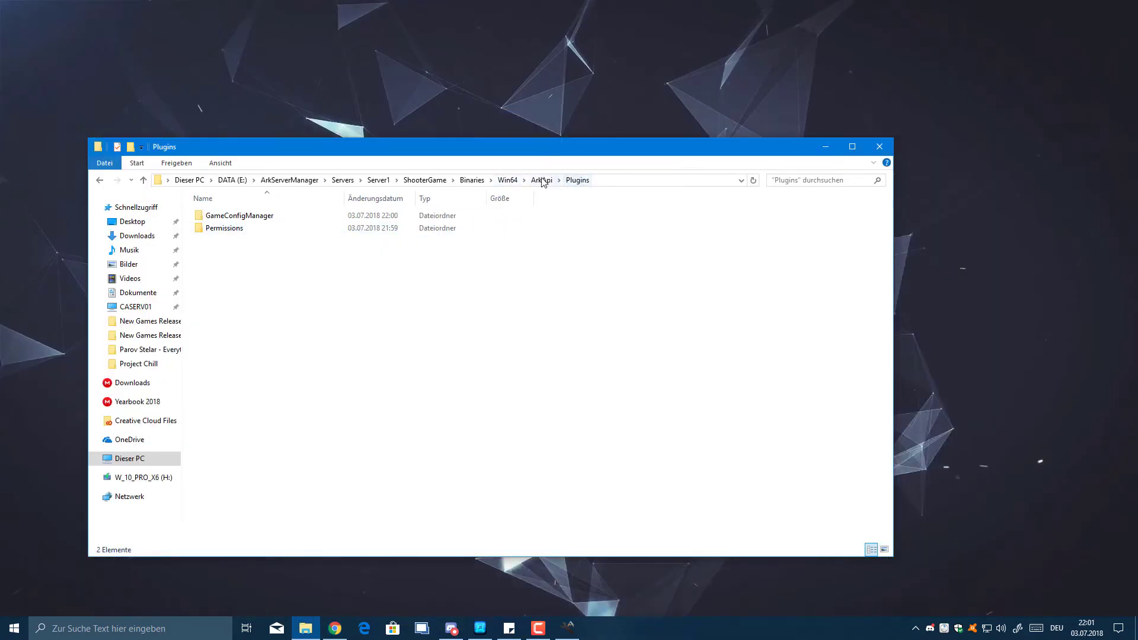
Step: Switch to ARK Server Manager, start the TestYouTubeServer server and check the API startup lines in its console
click(570, 633)
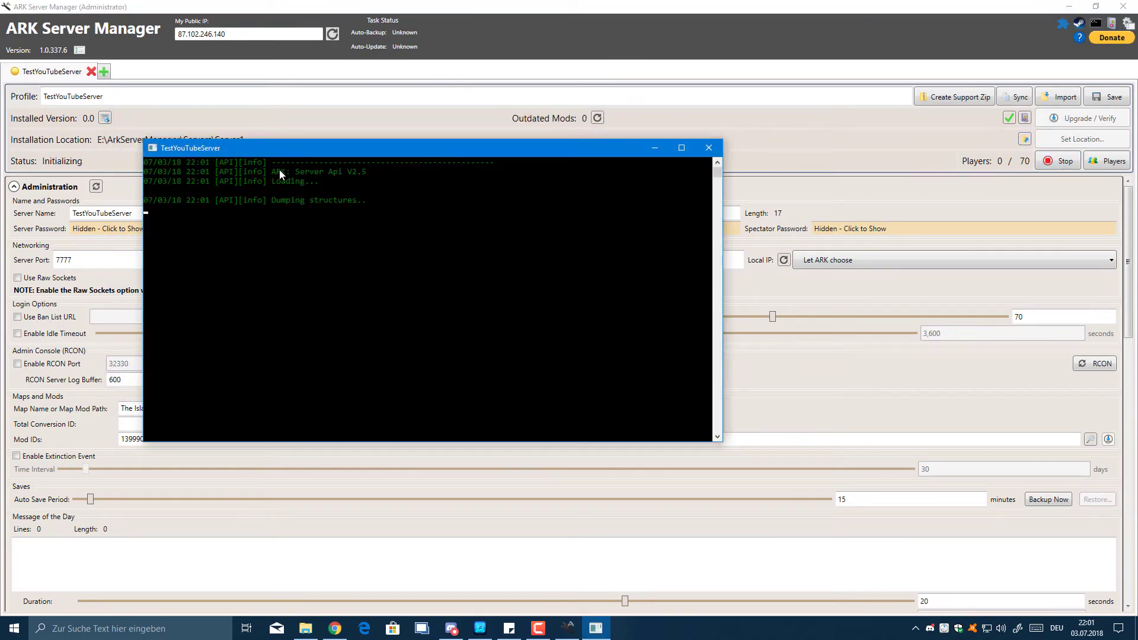
drag(279, 173, 375, 176)
click(413, 210)
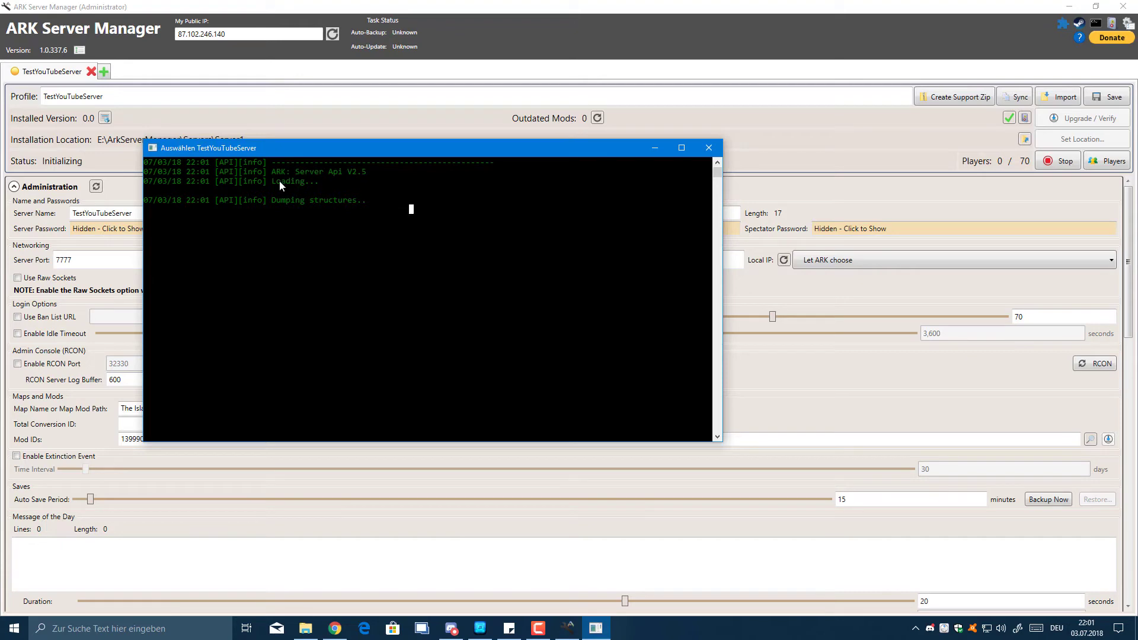
click(367, 207)
drag(433, 264, 436, 276)
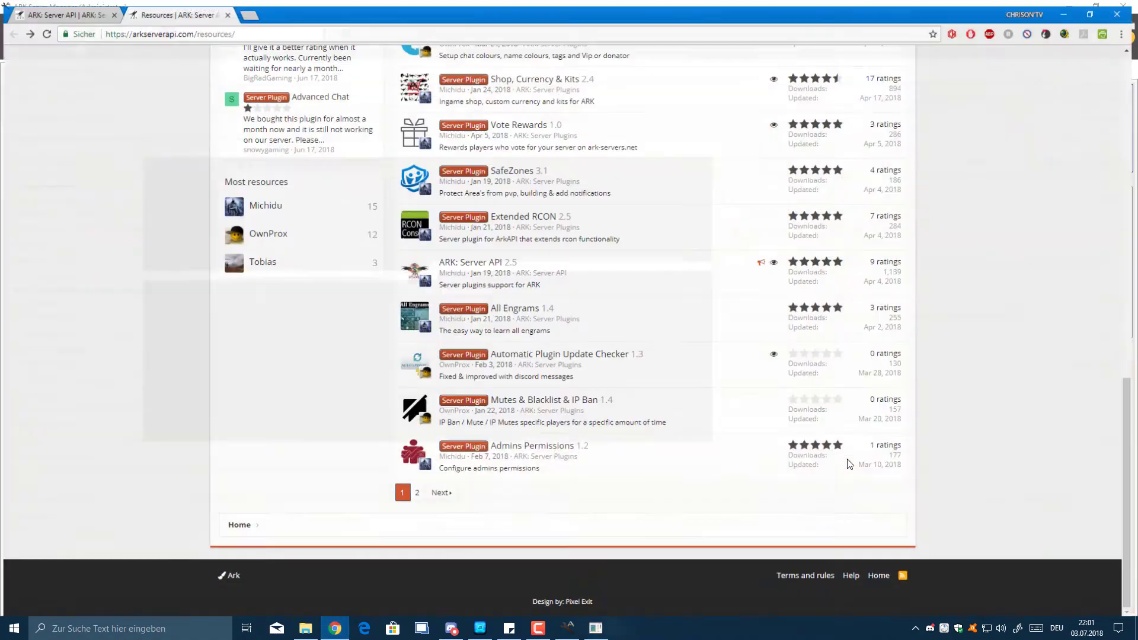
Step: Switch to the browser and open the Automatic Plugin Update Checker page from the Resources list
click(334, 628)
scroll(639, 342, up, 3)
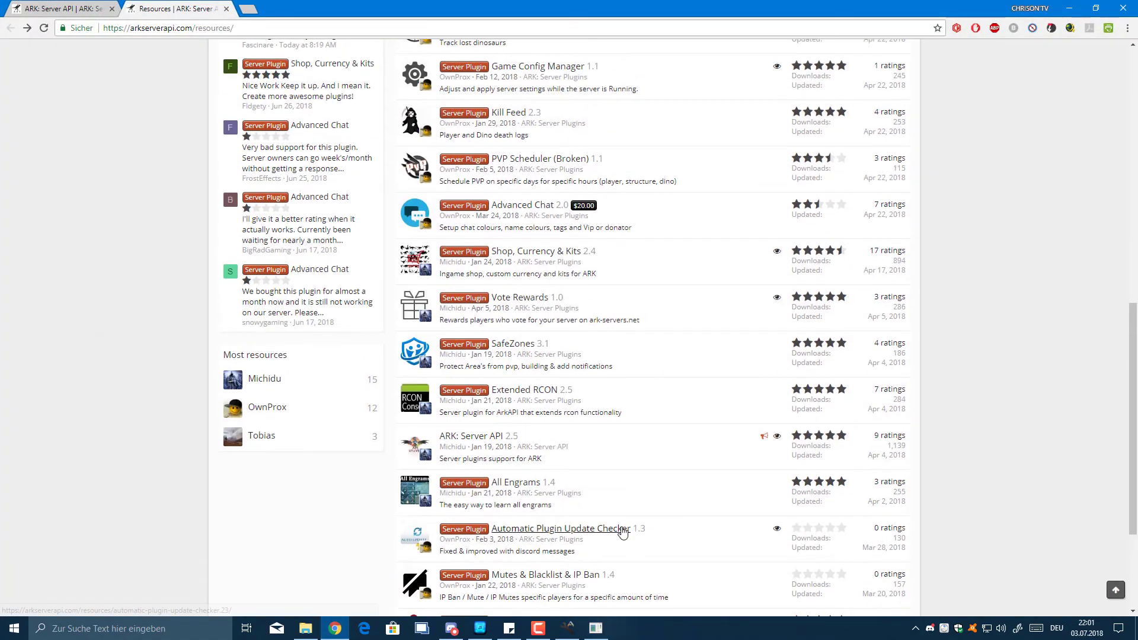
scroll(478, 580, down, 3)
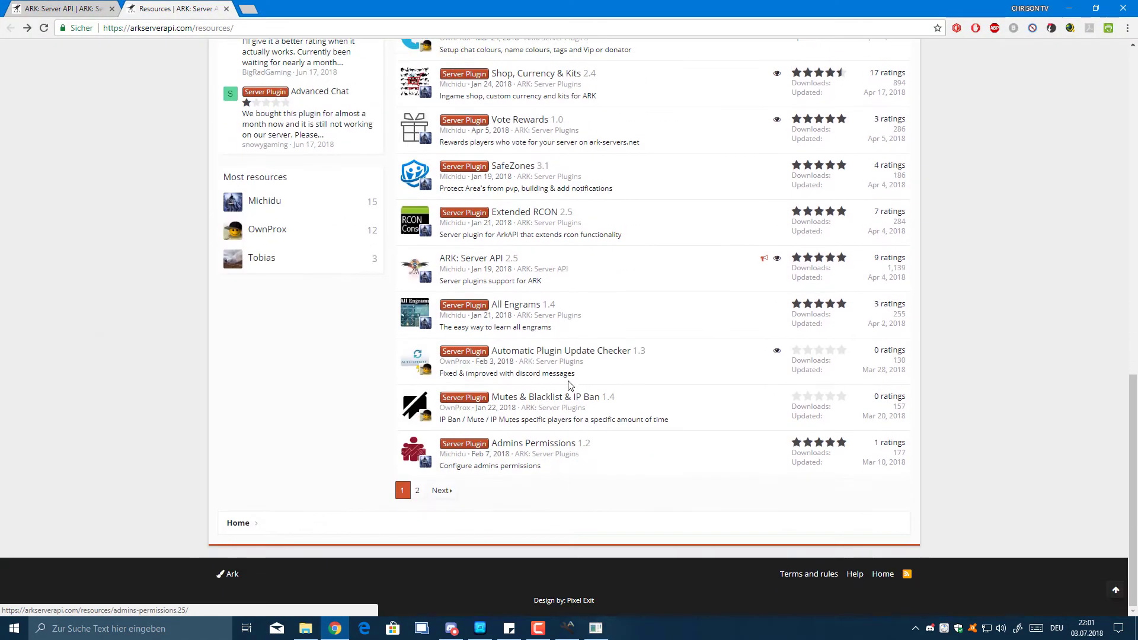
click(597, 355)
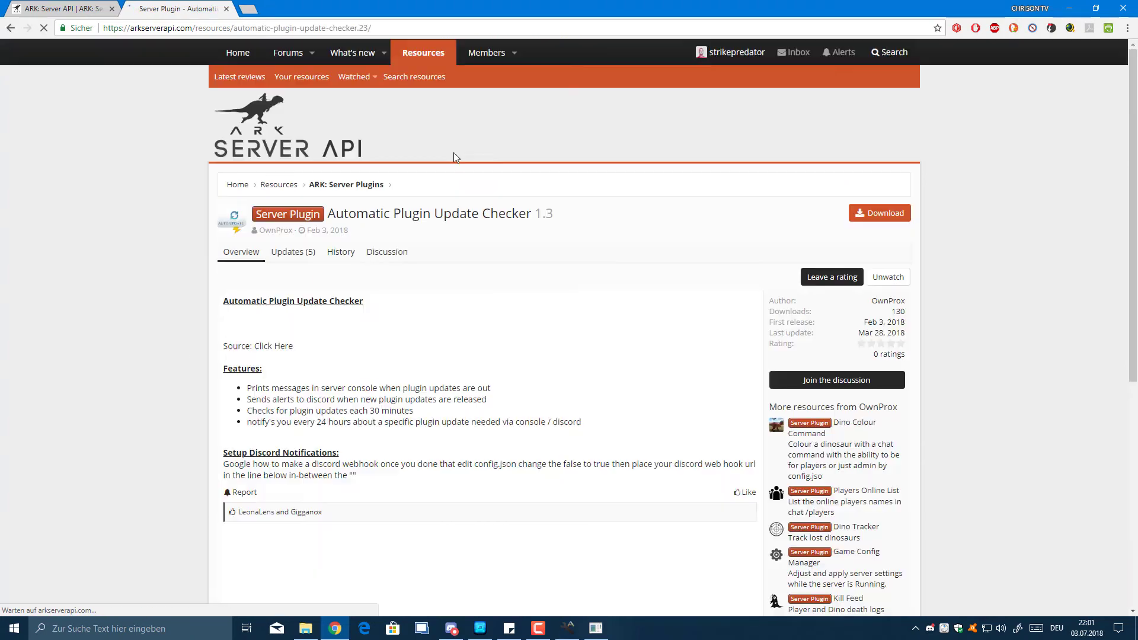
Step: Review the Automatic Plugin Update Checker's screenshots, features and Discord notification setup, and minimize the browser
scroll(499, 273, down, 5)
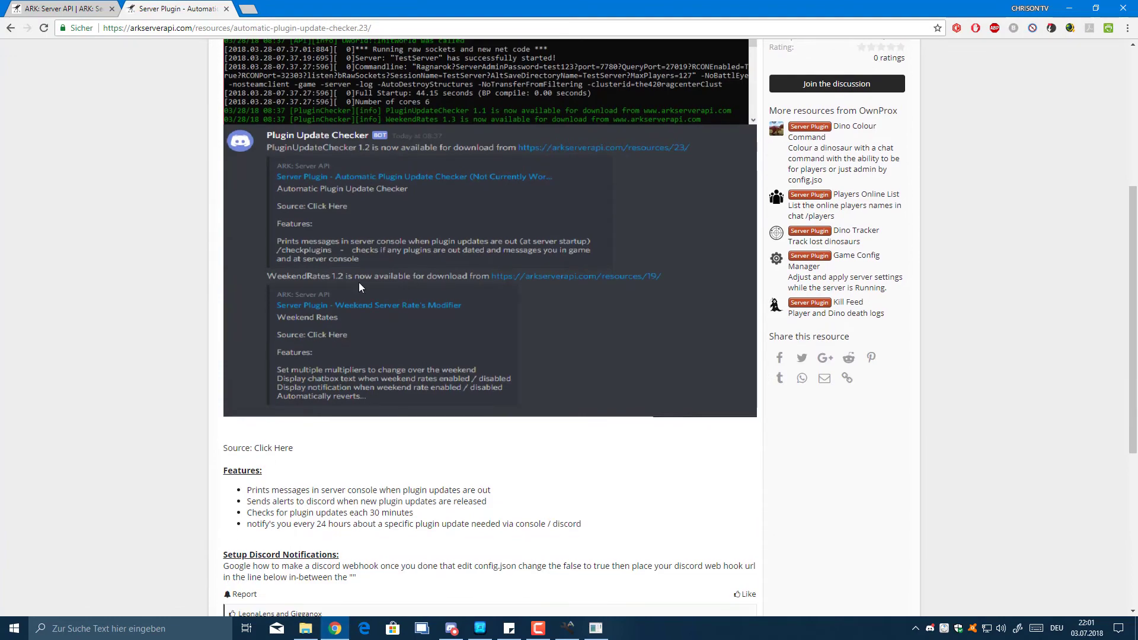
scroll(359, 229, down, 4)
drag(263, 253, 460, 253)
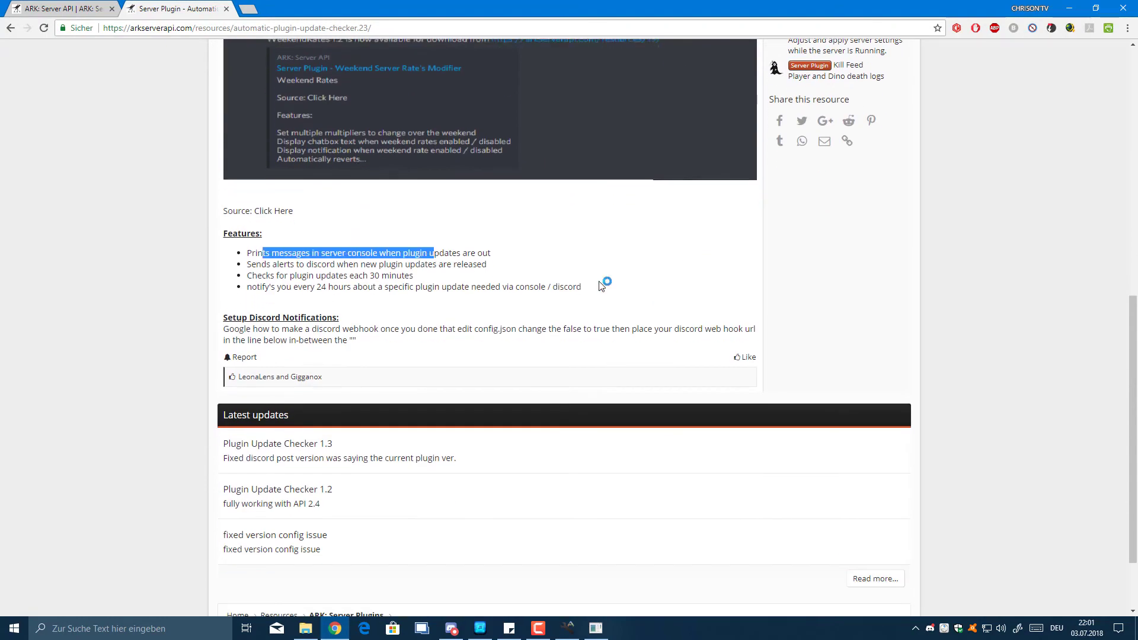
click(603, 338)
scroll(602, 338, up, 9)
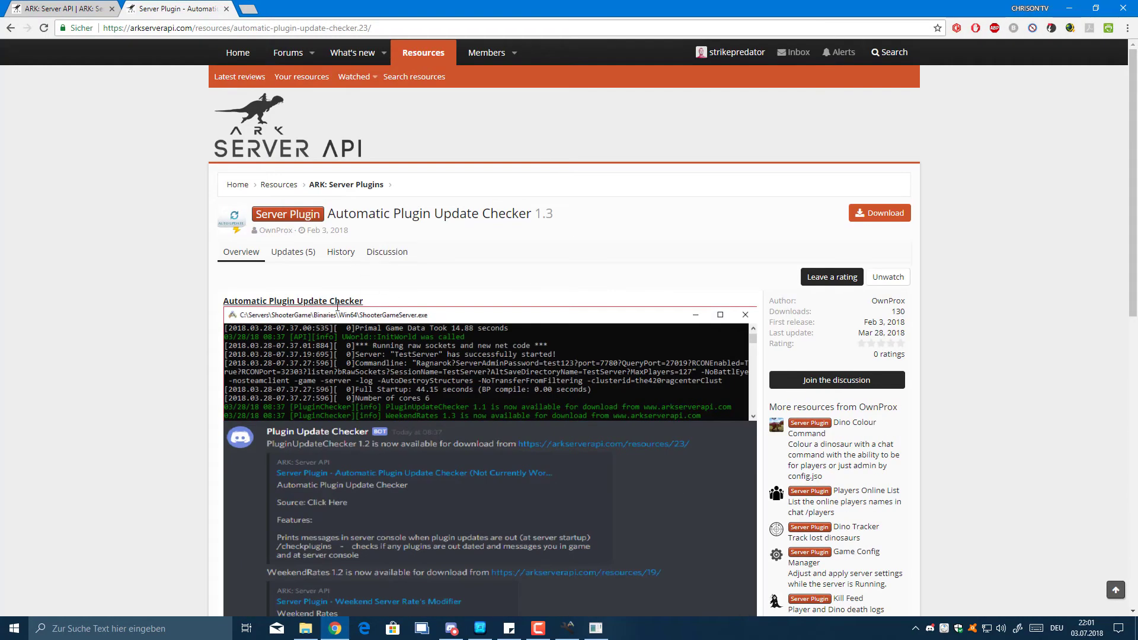
scroll(420, 139, down, 5)
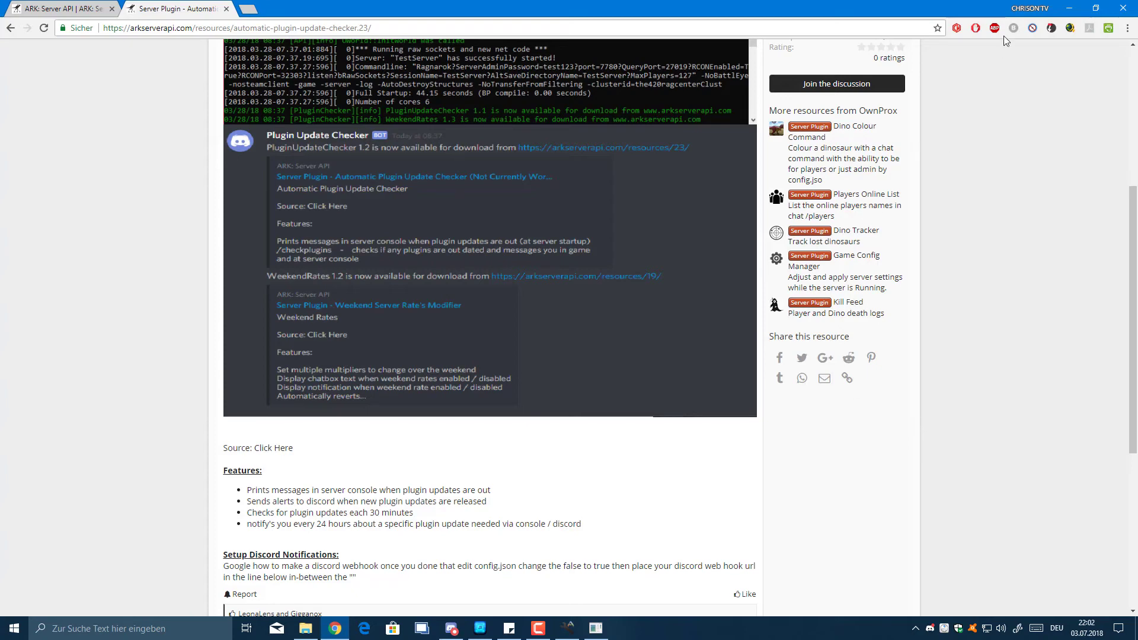
click(1066, 9)
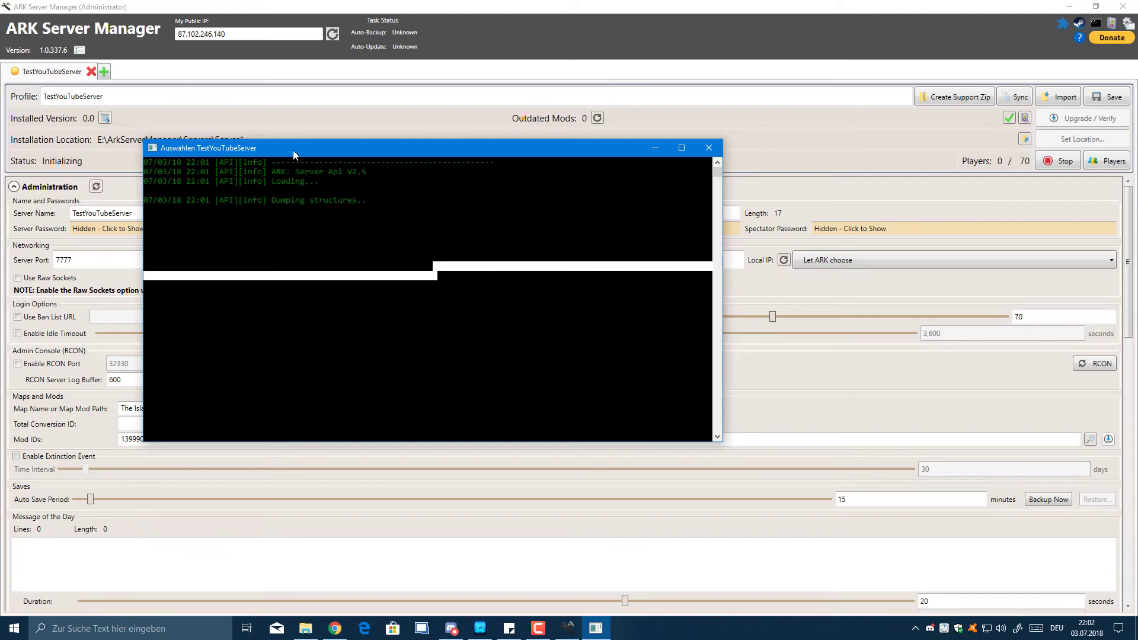
Step: Reposition the TestYouTubeServer console window over the server settings and examine its "Dumping structures" line
drag(292, 150, 543, 105)
click(524, 199)
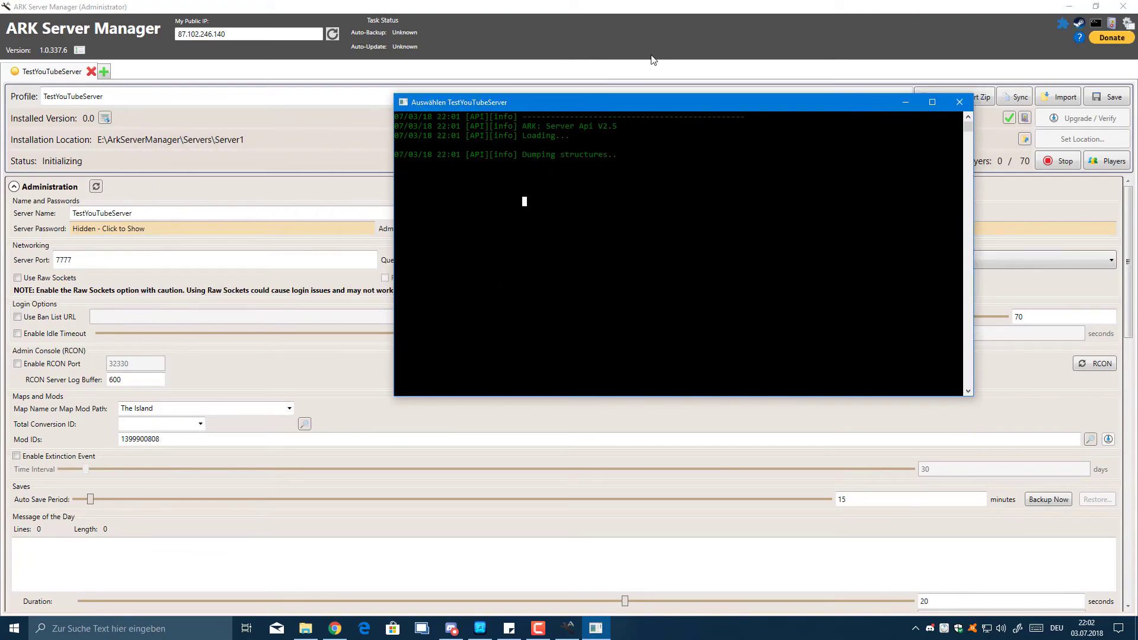
drag(687, 108, 489, 87)
drag(322, 137, 432, 137)
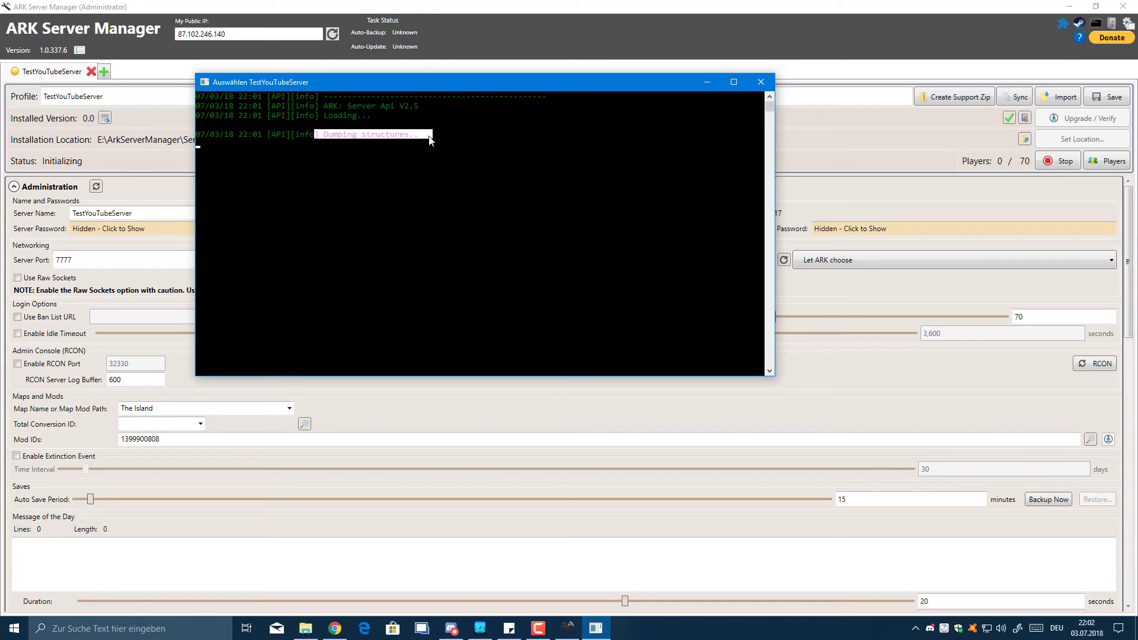
click(522, 181)
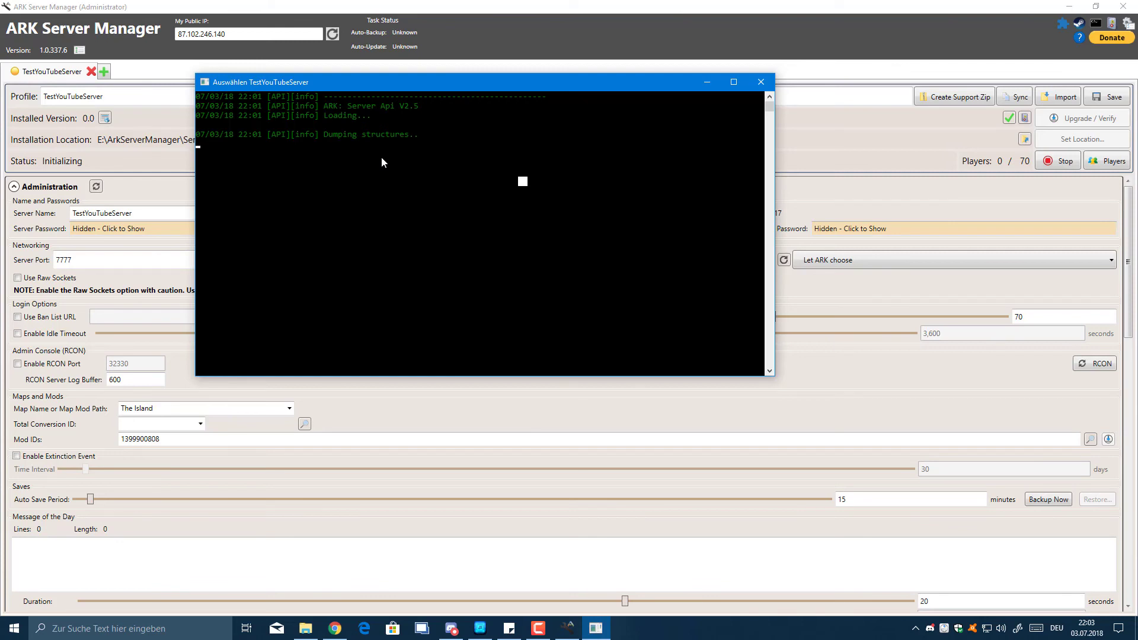
click(335, 628)
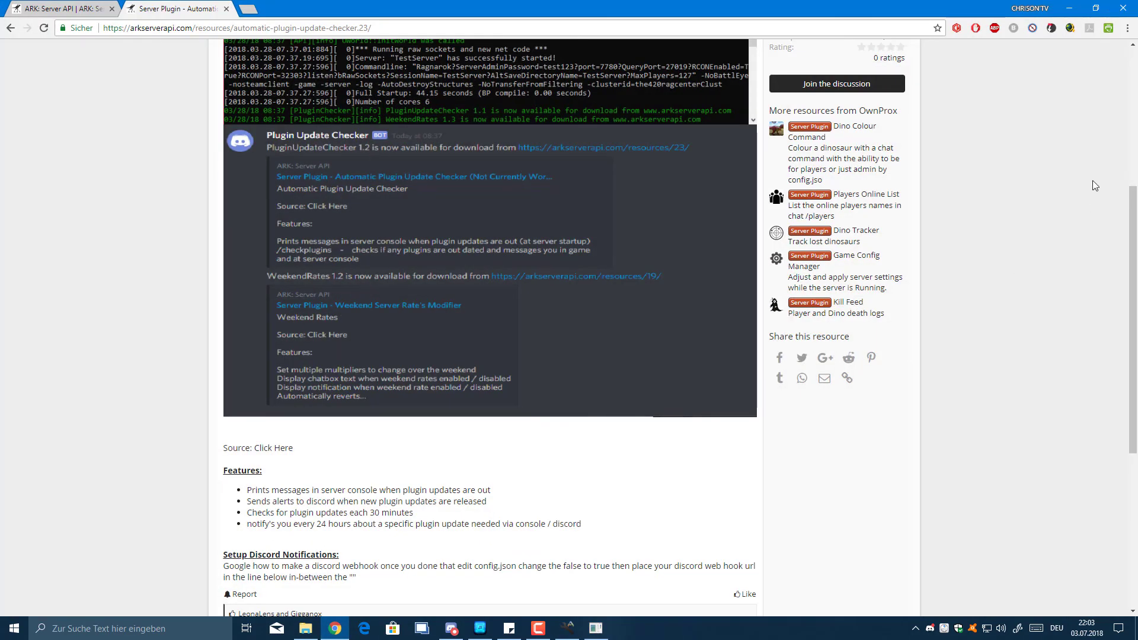
click(1070, 8)
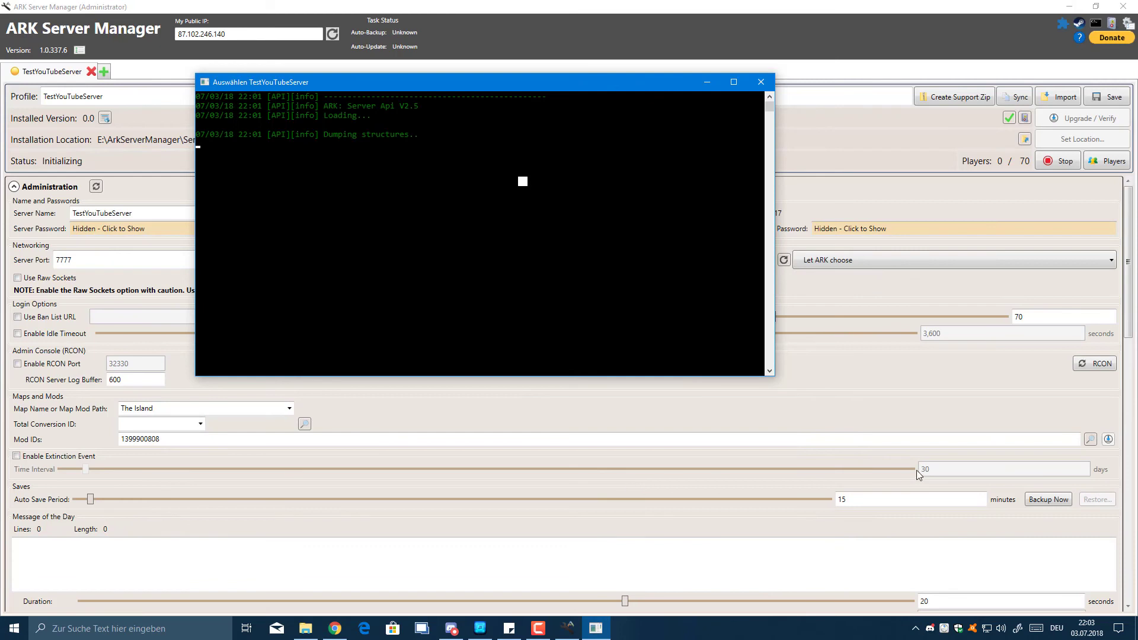